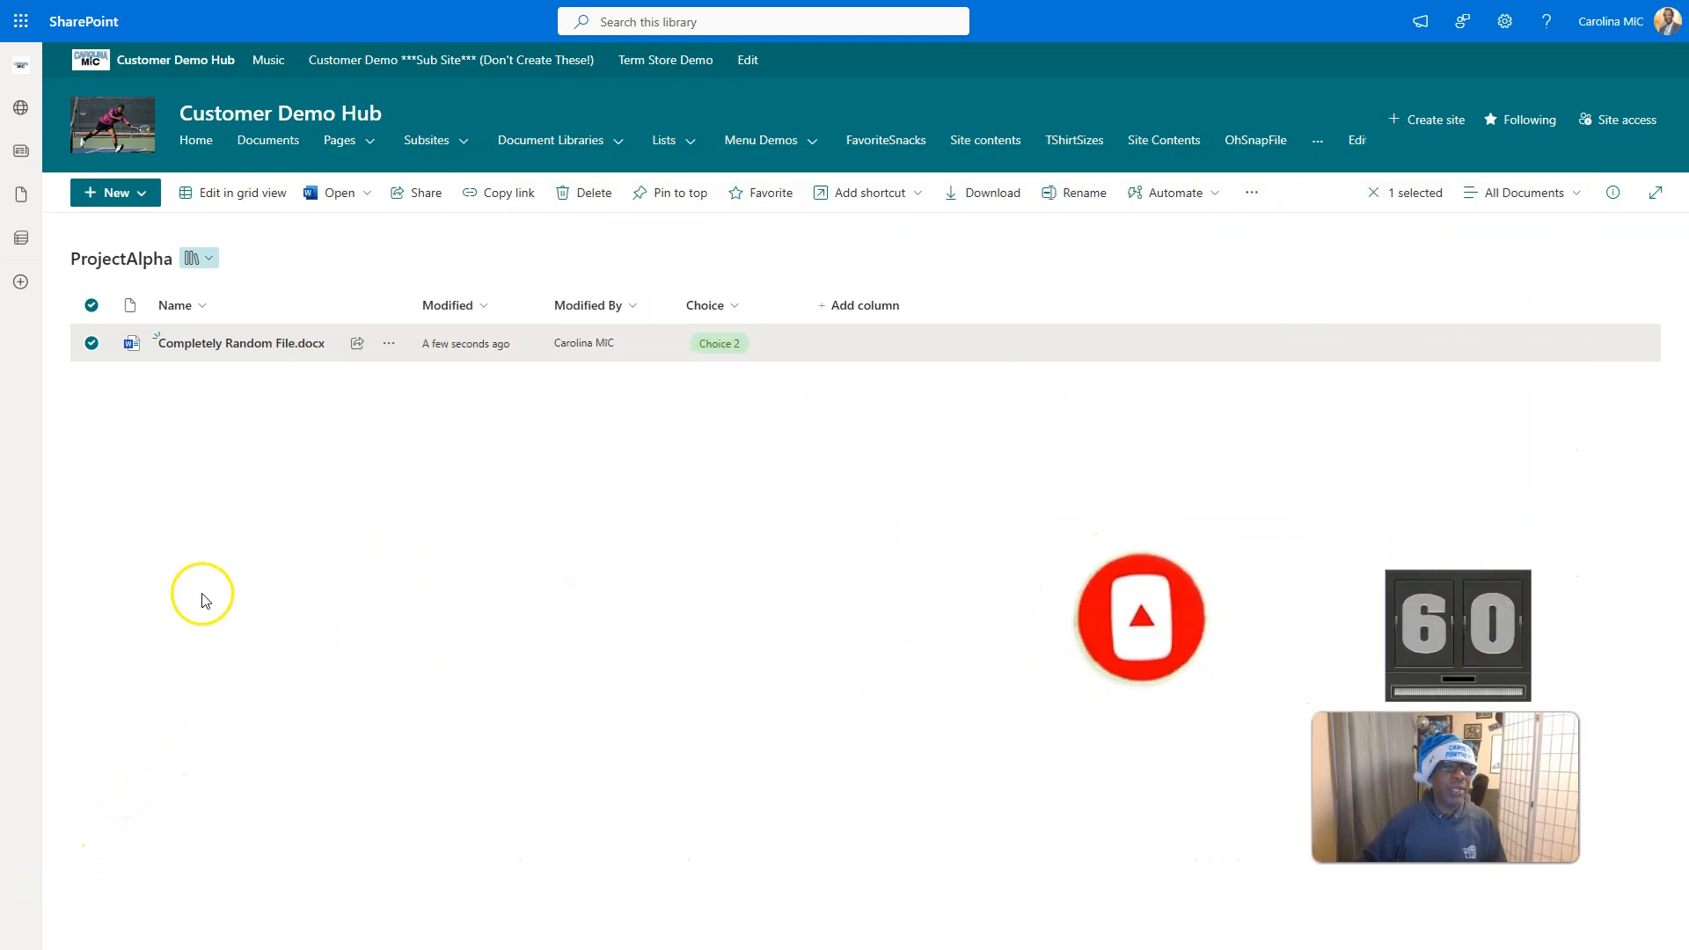
Step: Open Completely Random File.docx from the ProjectAlpha library and show the current version with its edits in the version history
left_click(254, 343)
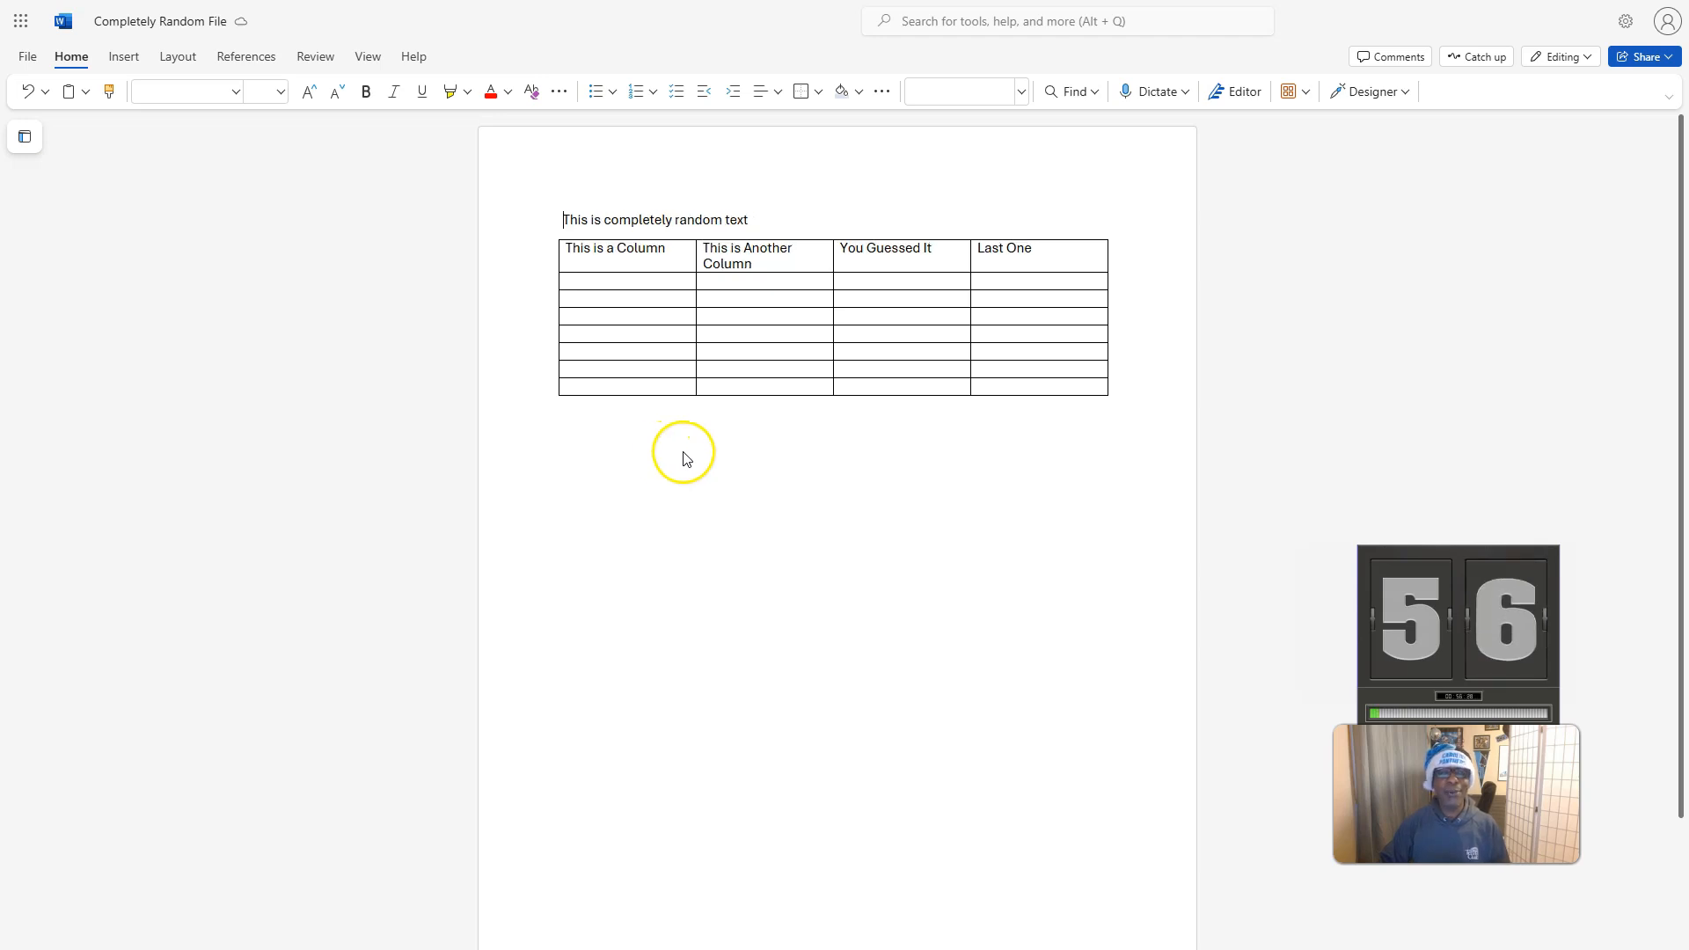
left_click(22, 60)
left_click(66, 370)
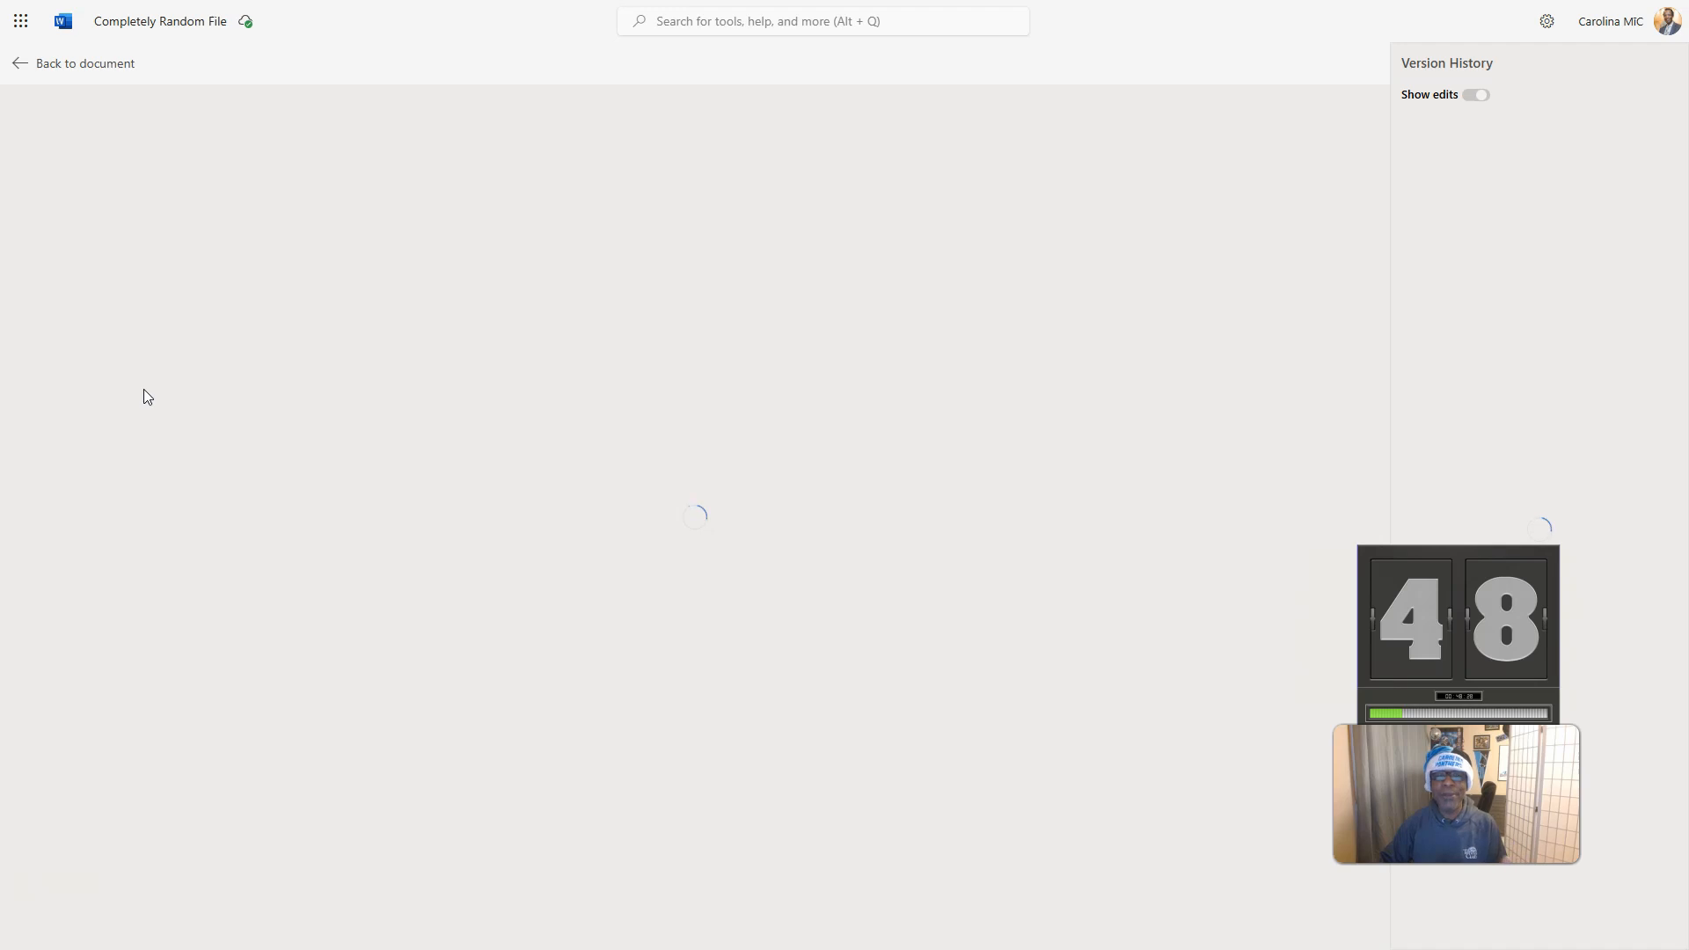
left_click(1477, 167)
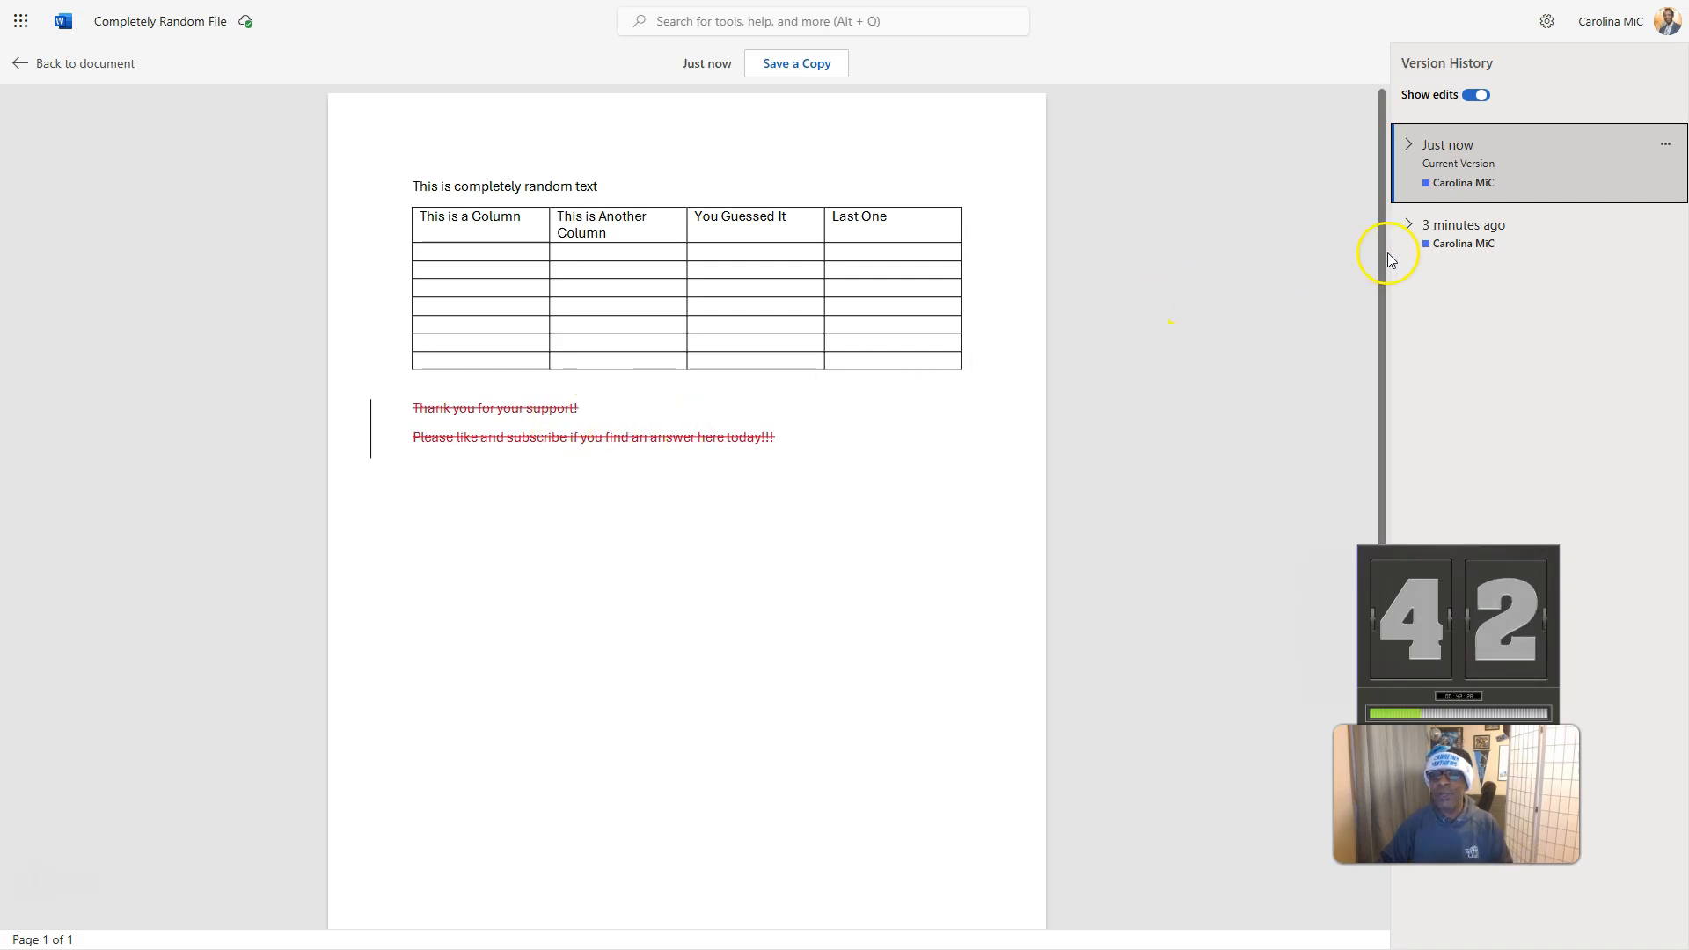
Step: Restore the older version that still has the two closing thank-you and subscribe lines, and close the document
left_click(1440, 246)
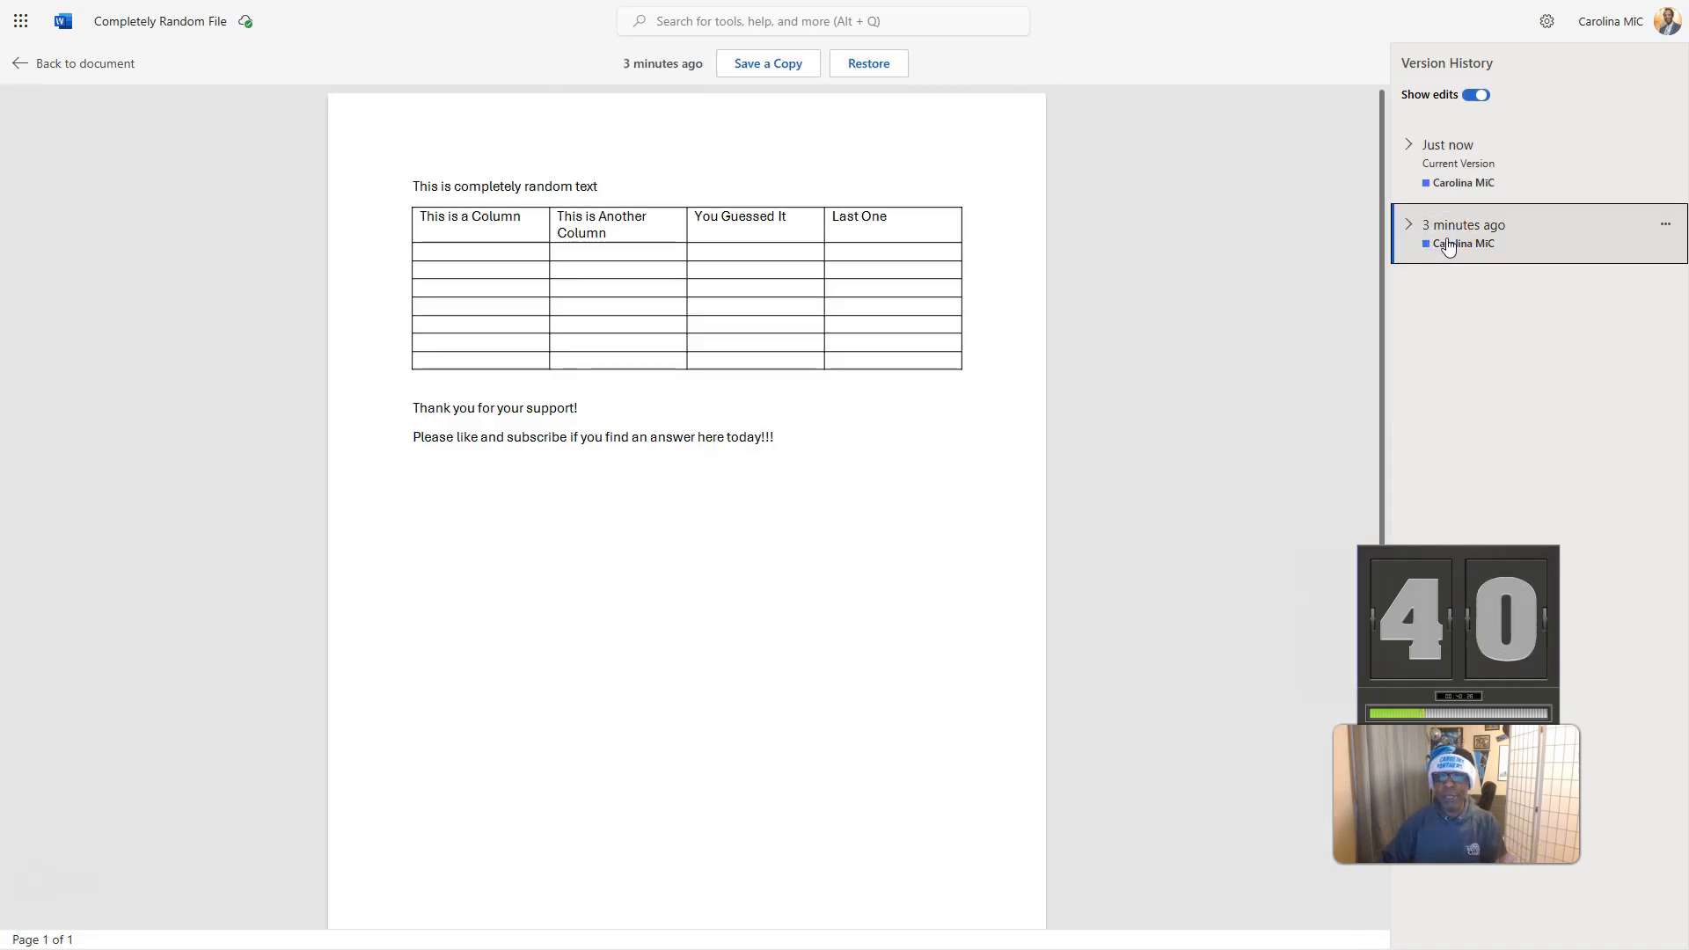
left_click(880, 68)
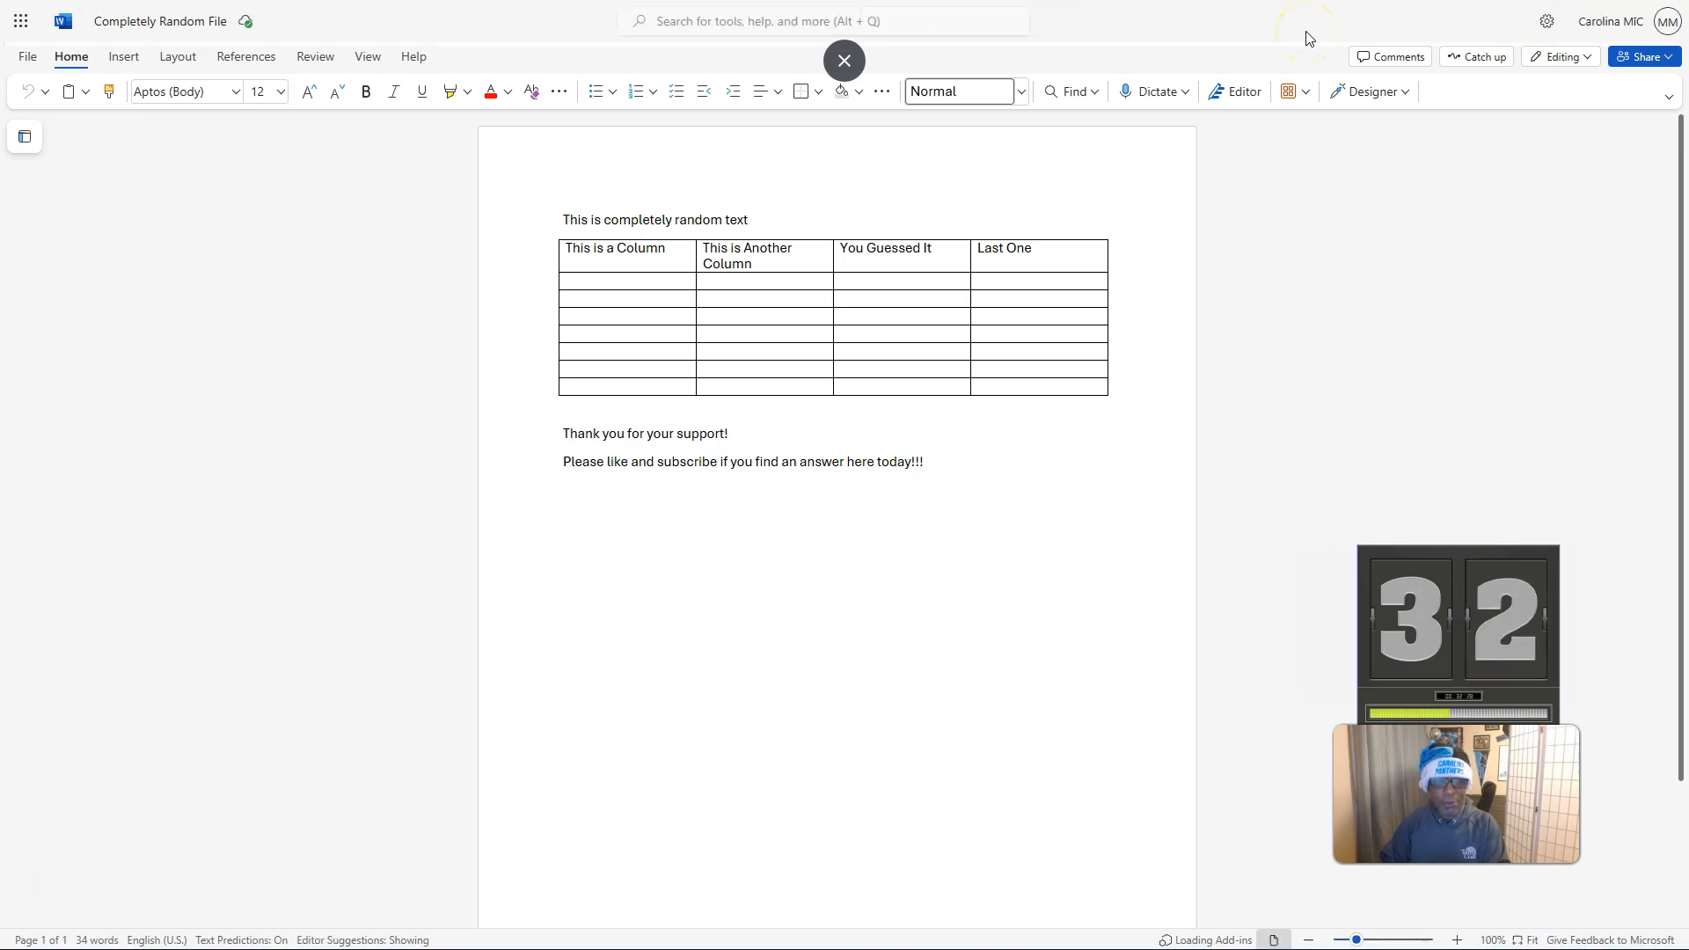
key("ctrl+w")
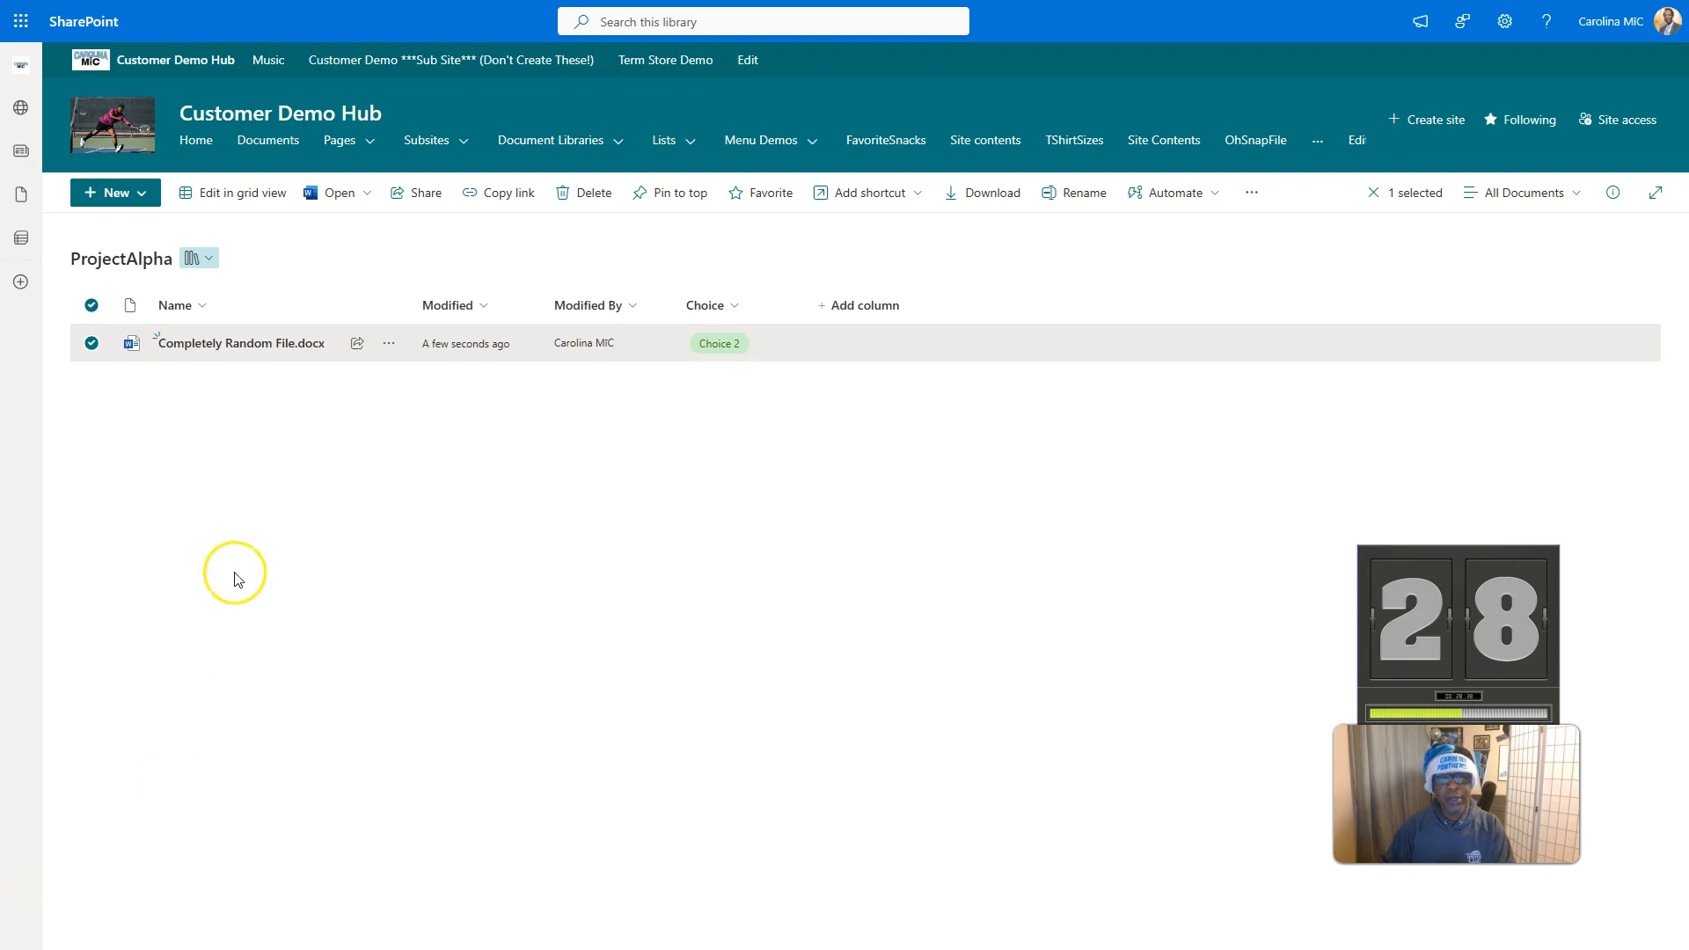
Step: Reopen Completely Random File.docx from the library and display its version history
left_click(236, 345)
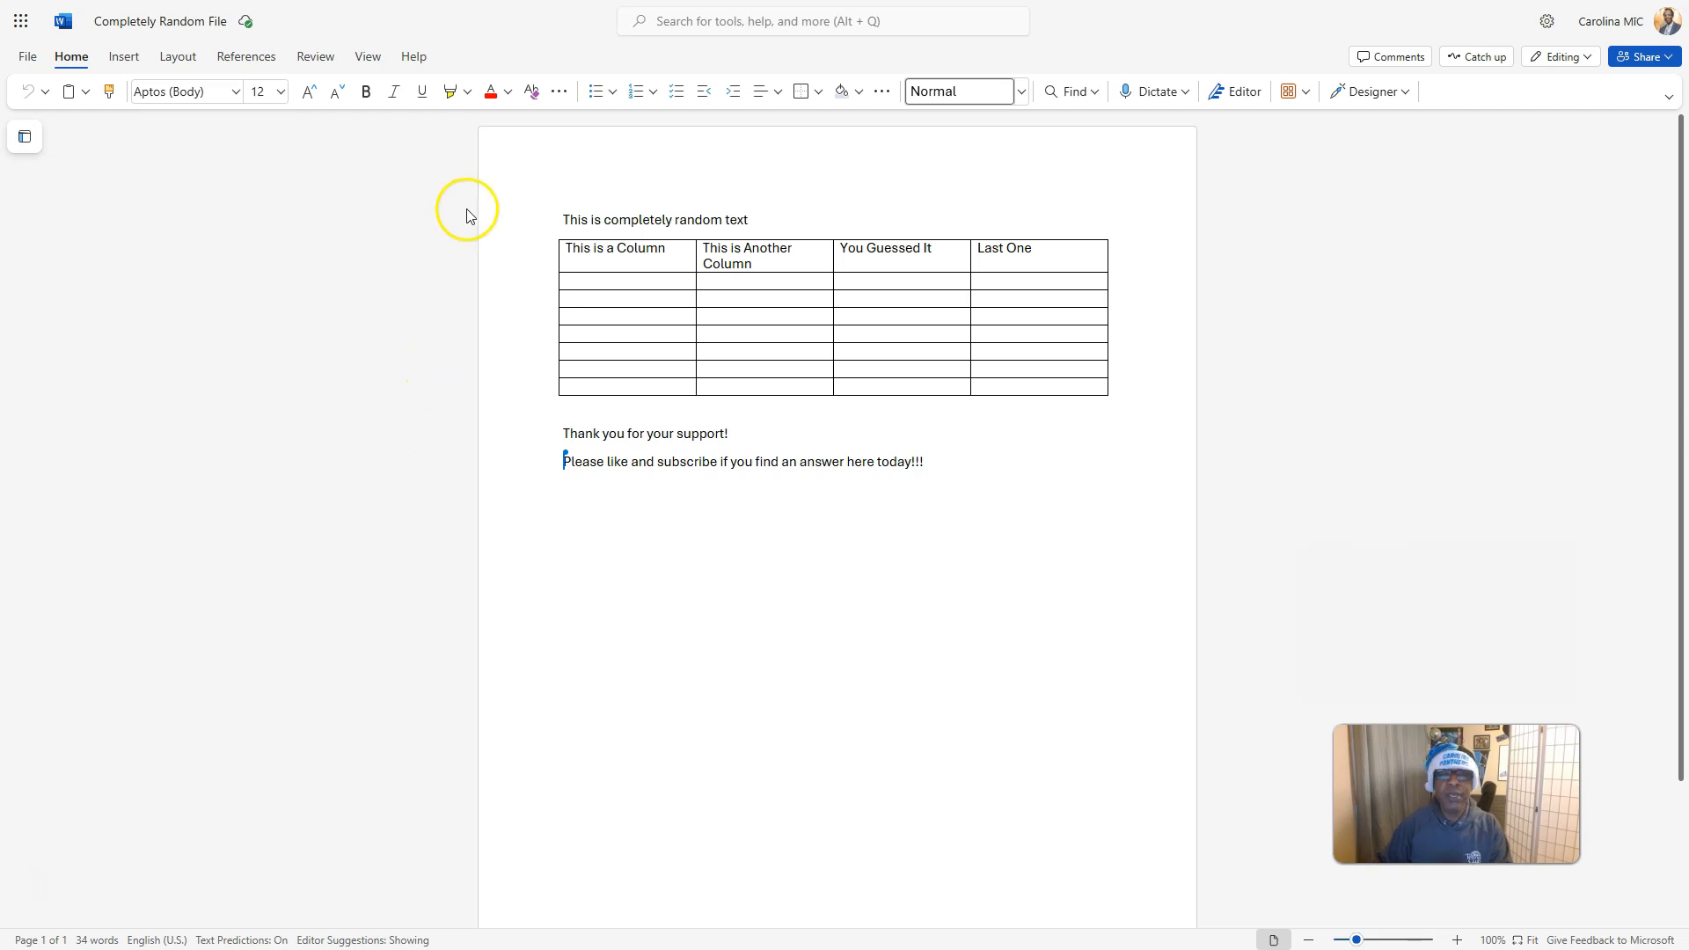
left_click(26, 64)
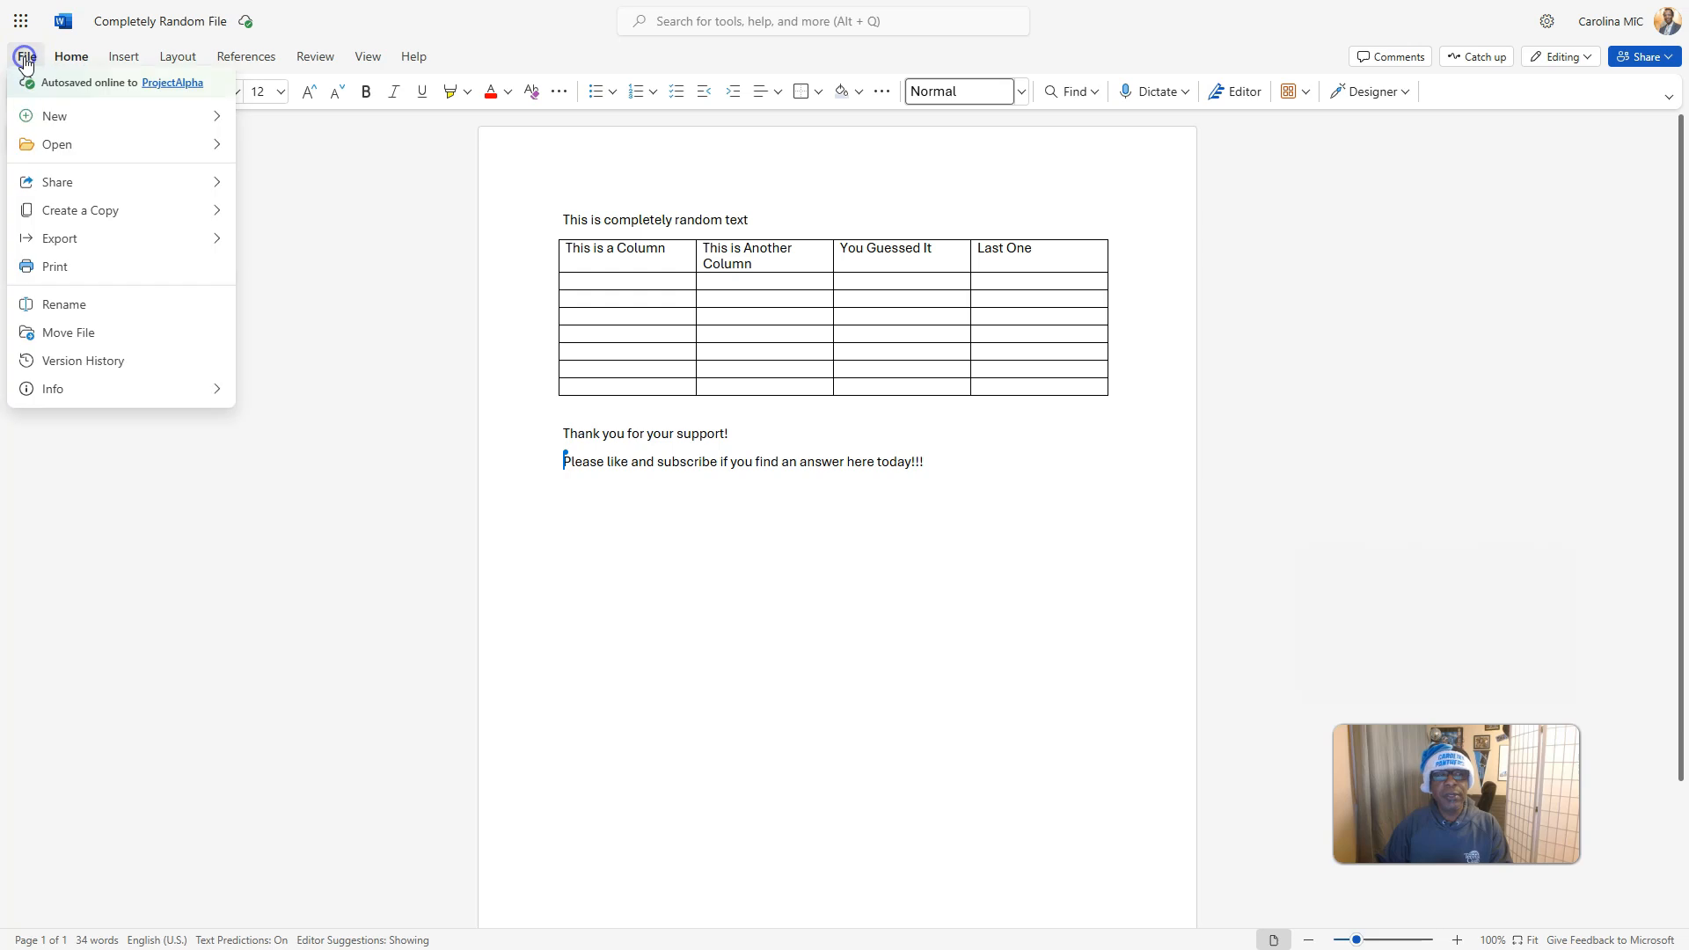
left_click(72, 366)
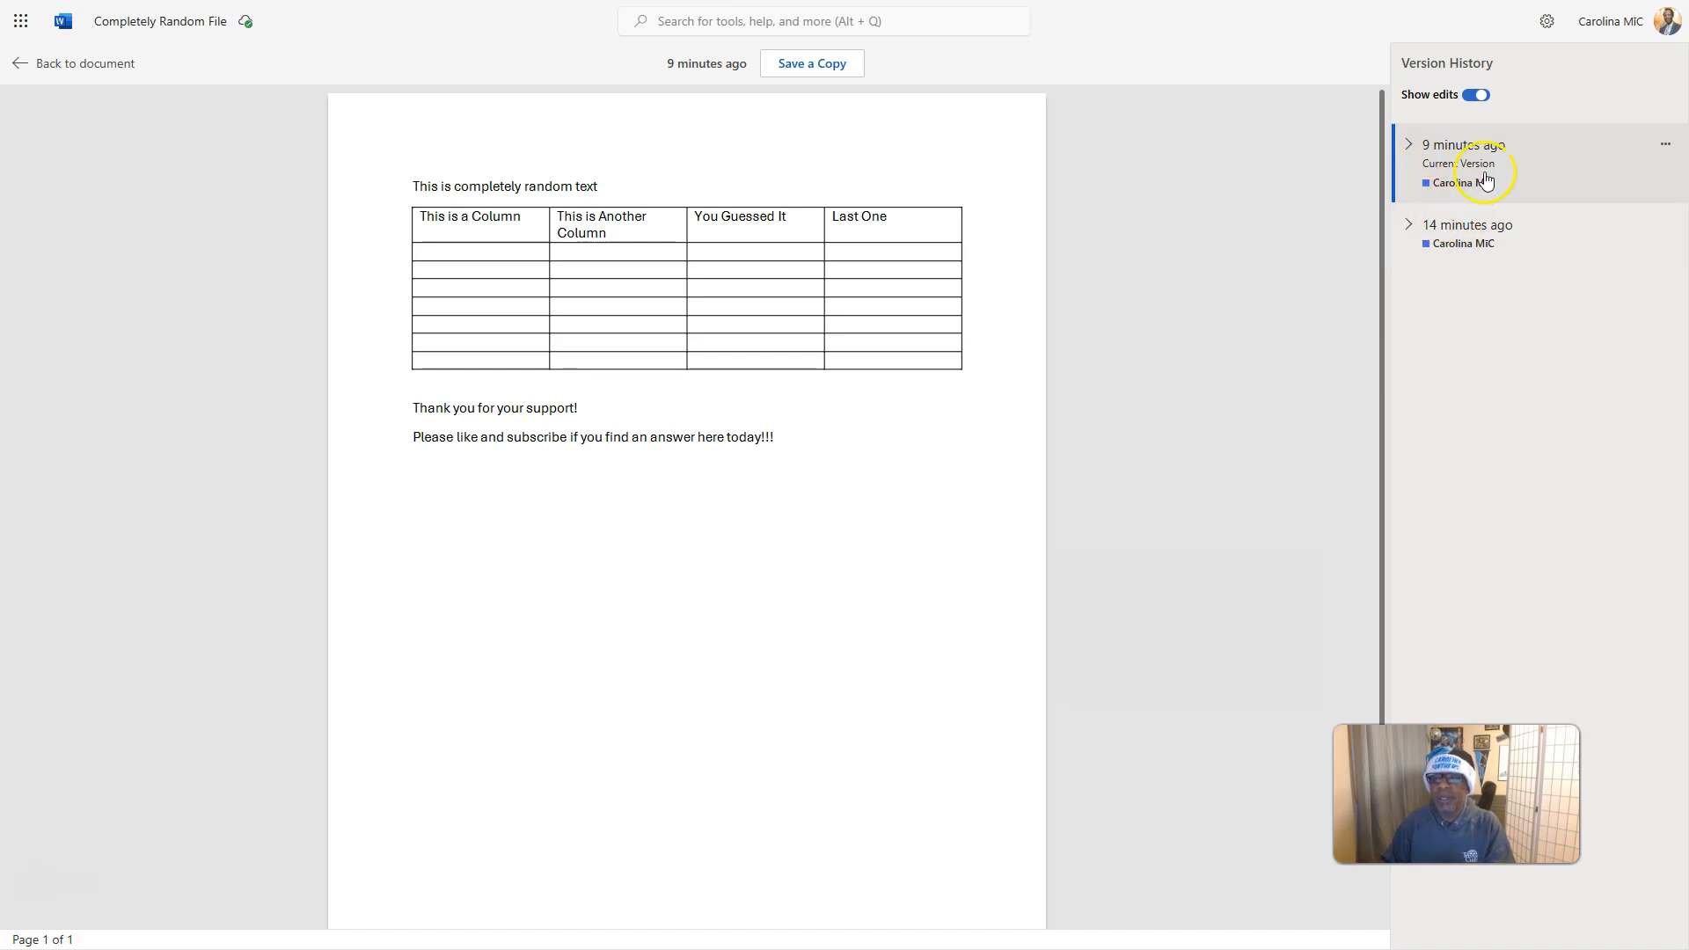
Step: Expand both version groups to list their individual changes and view the current version
left_click(1410, 145)
left_click(1411, 359)
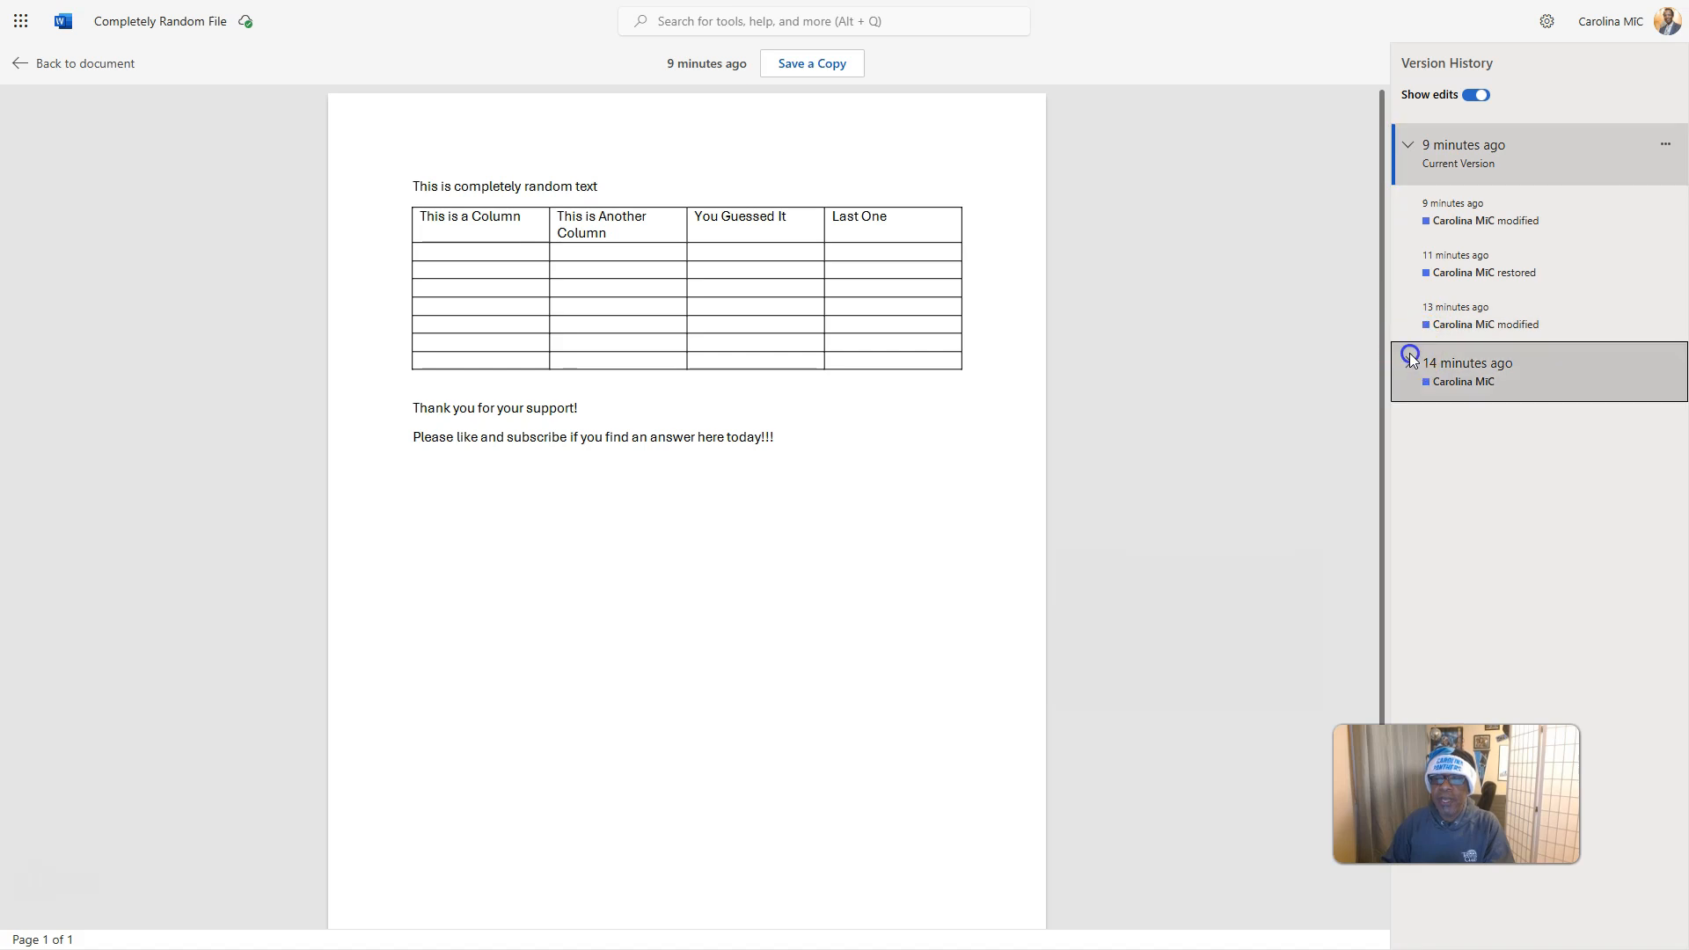
left_click(1409, 364)
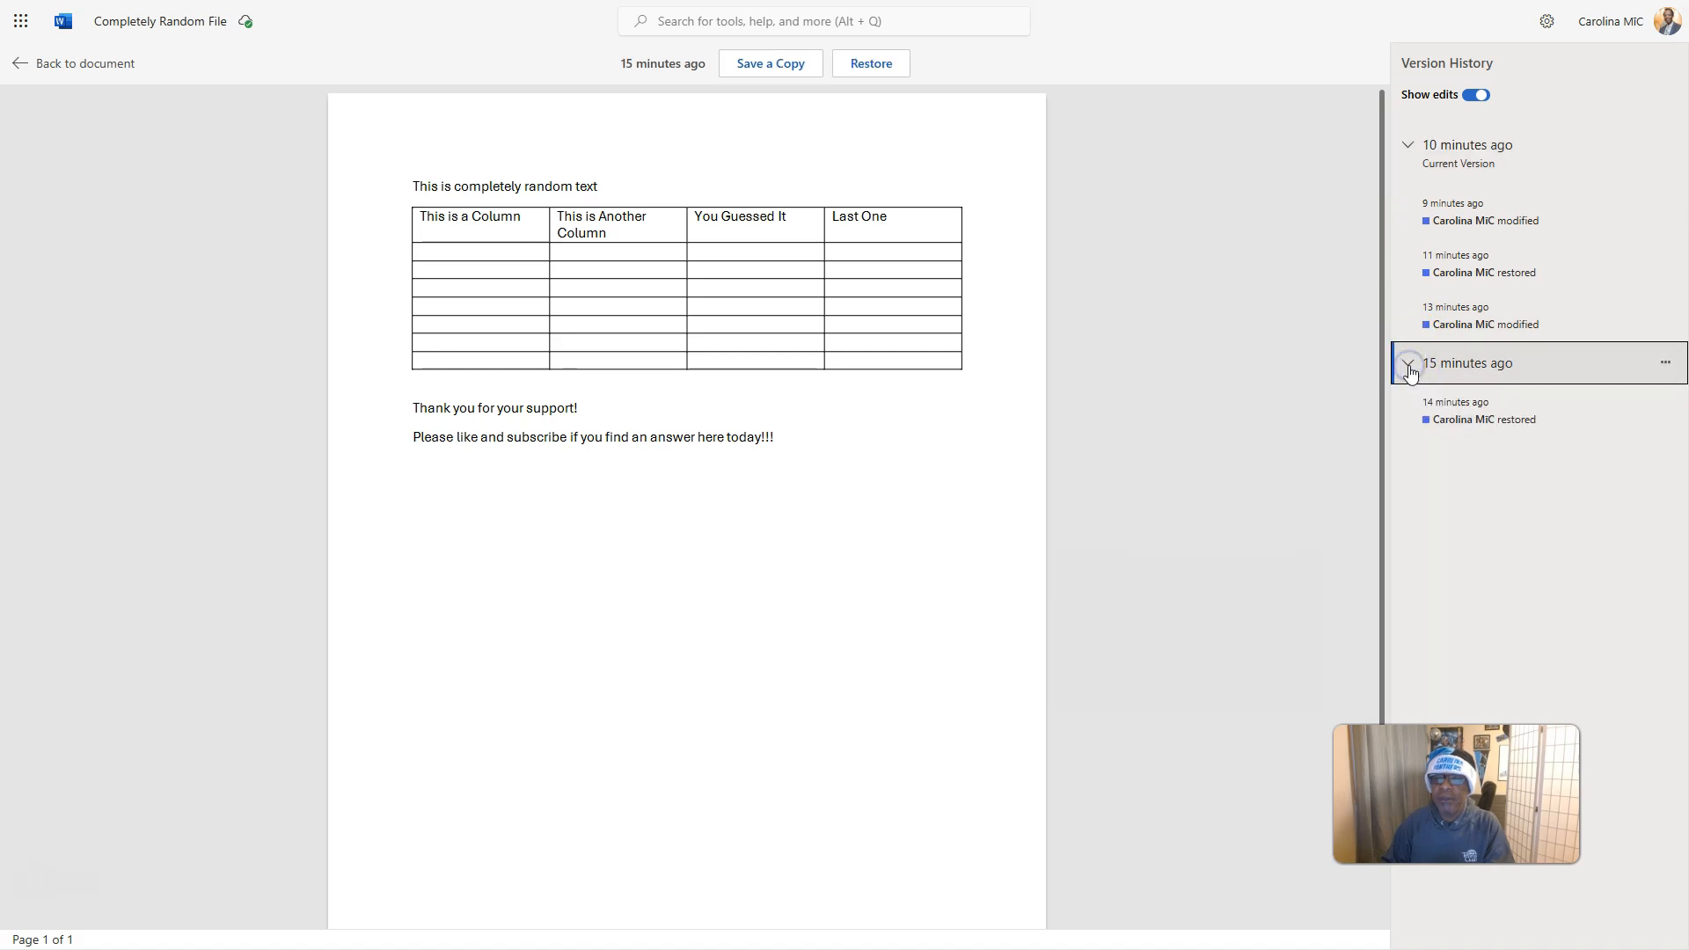
left_click(1435, 149)
left_click(1410, 146)
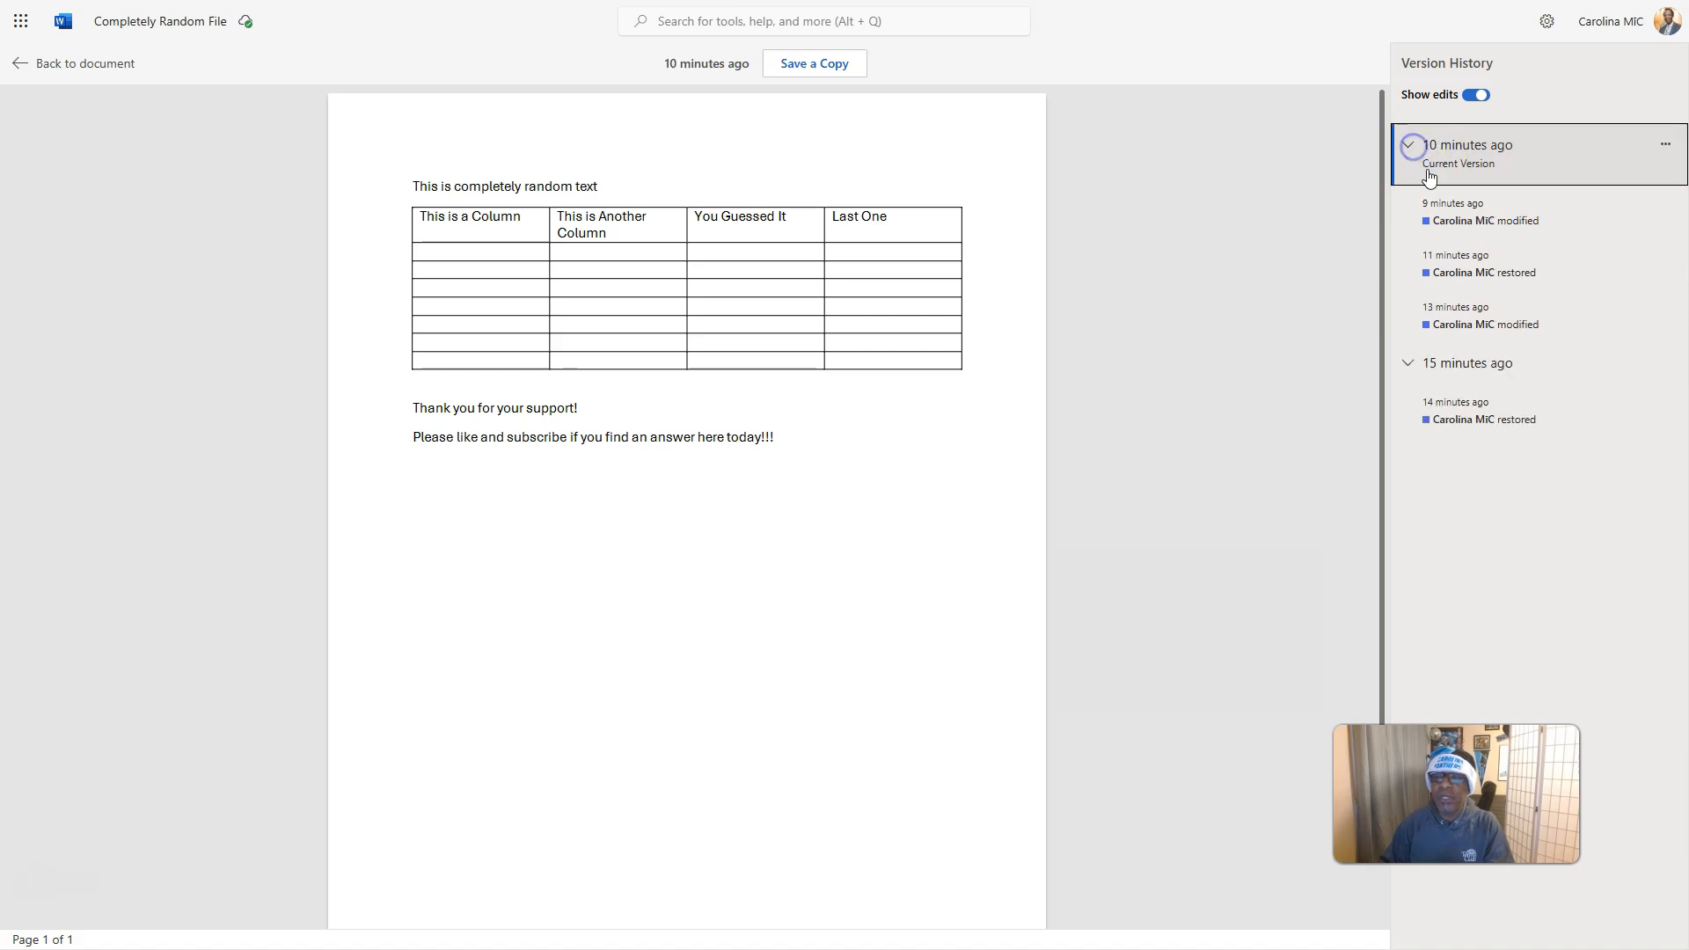
Step: Preview the individual modified and restored entries in both version groups, ending with the oldest restored one
left_click(1452, 225)
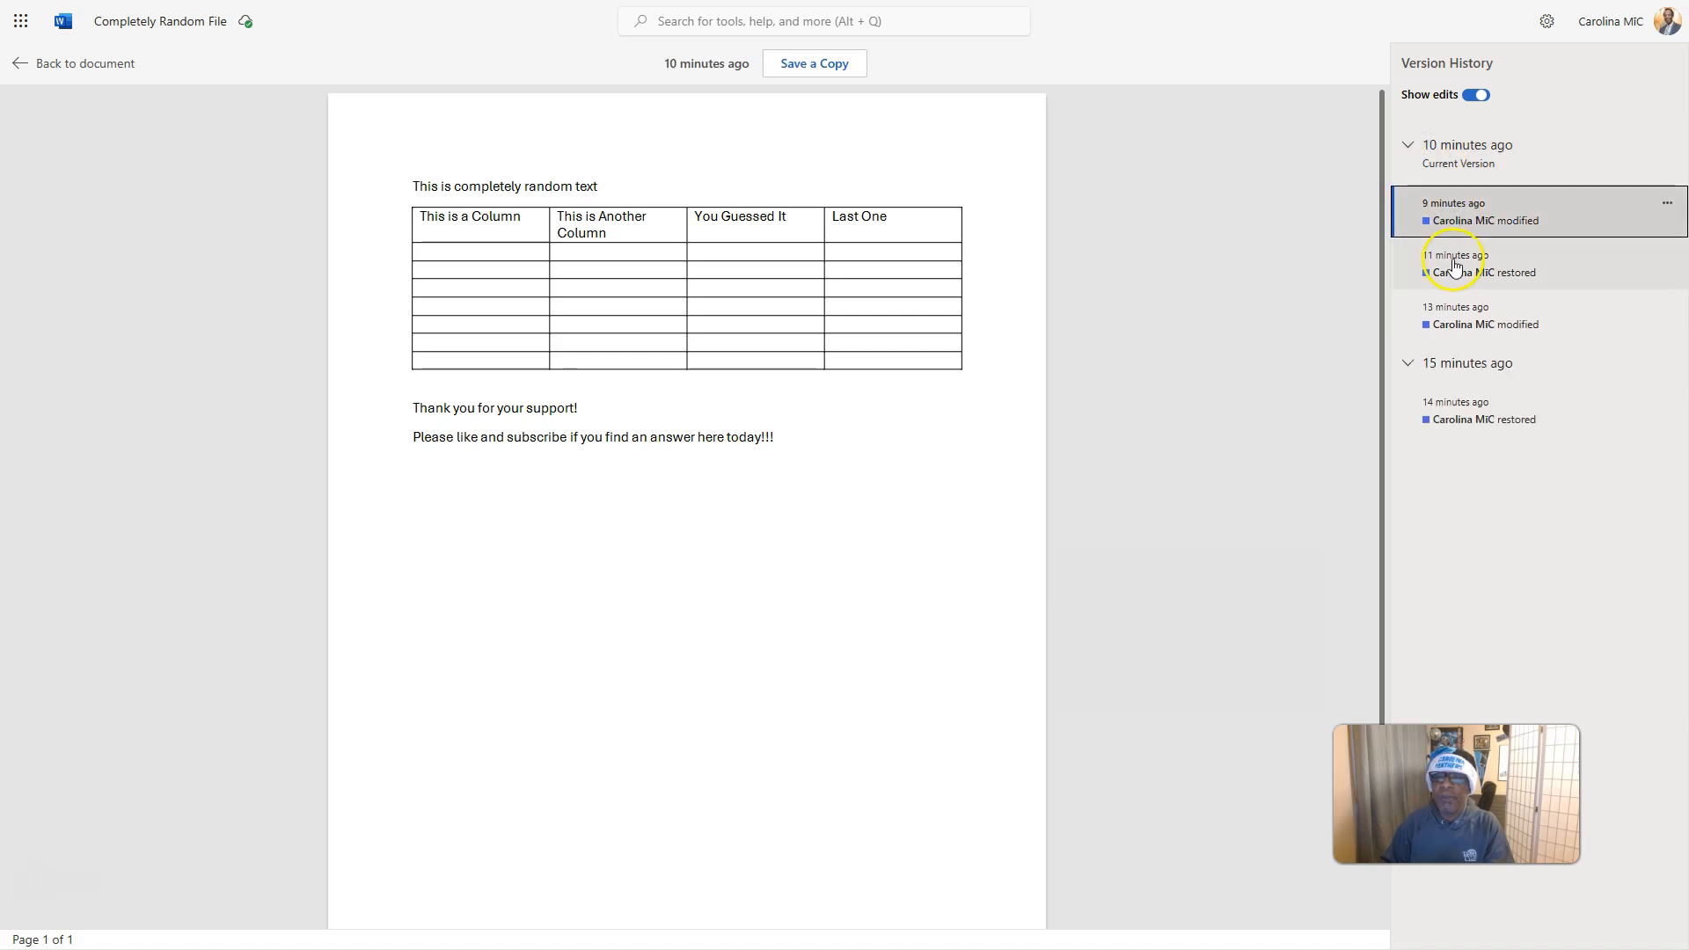
left_click(1454, 261)
left_click(1453, 320)
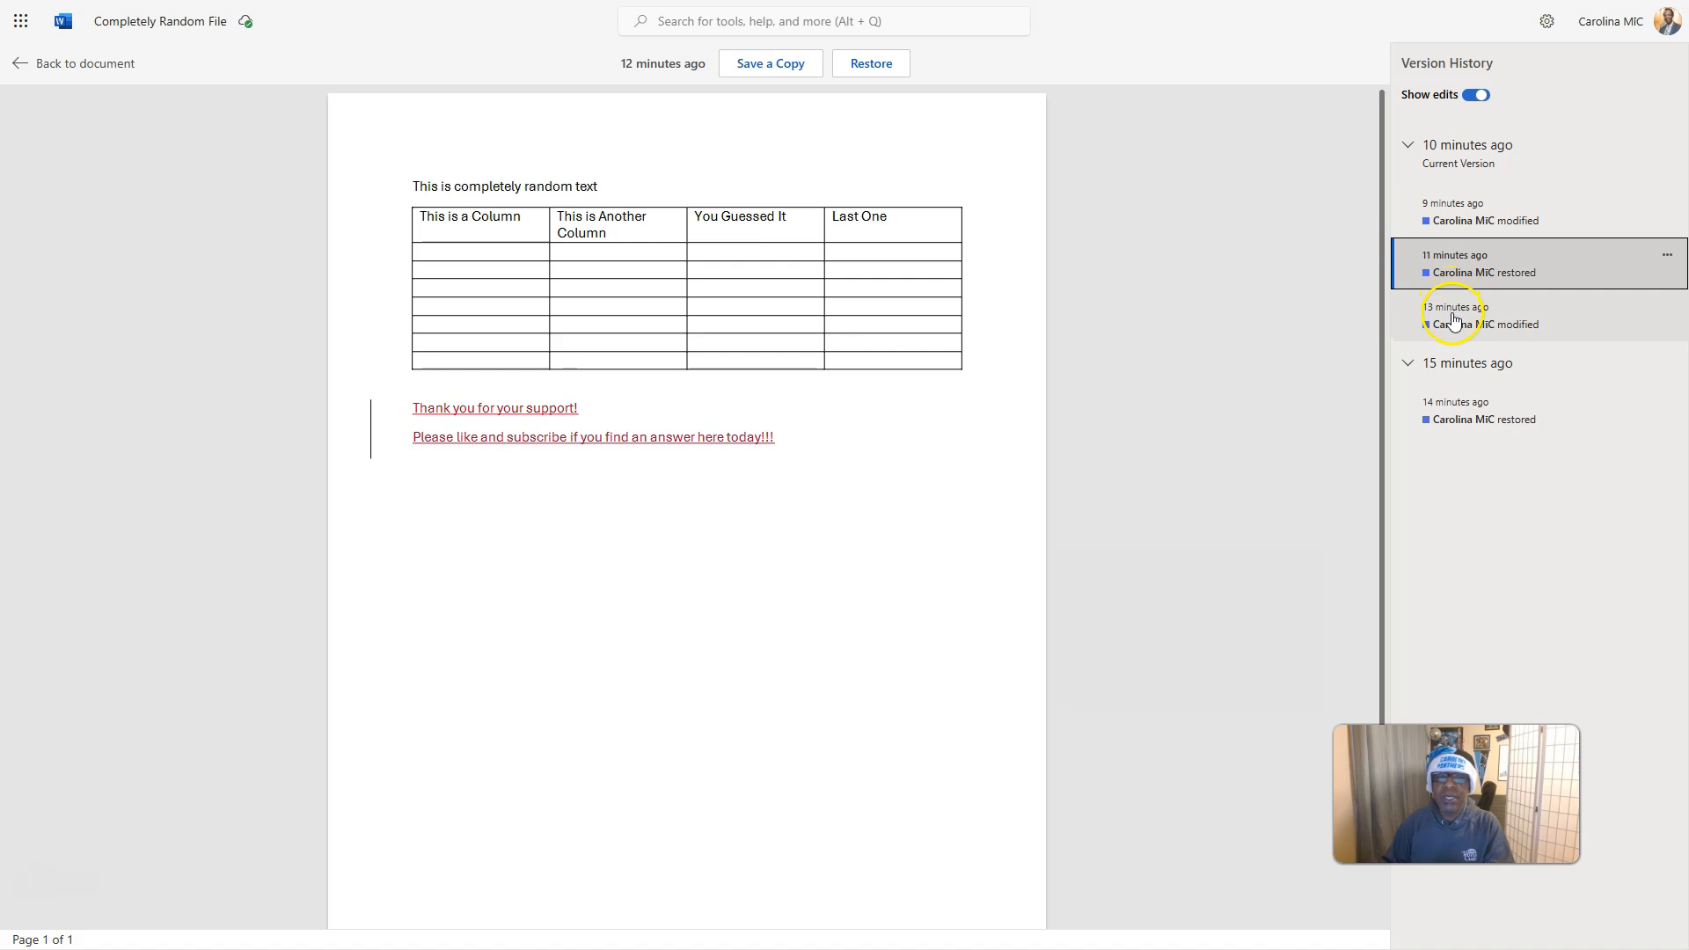
left_click(1446, 411)
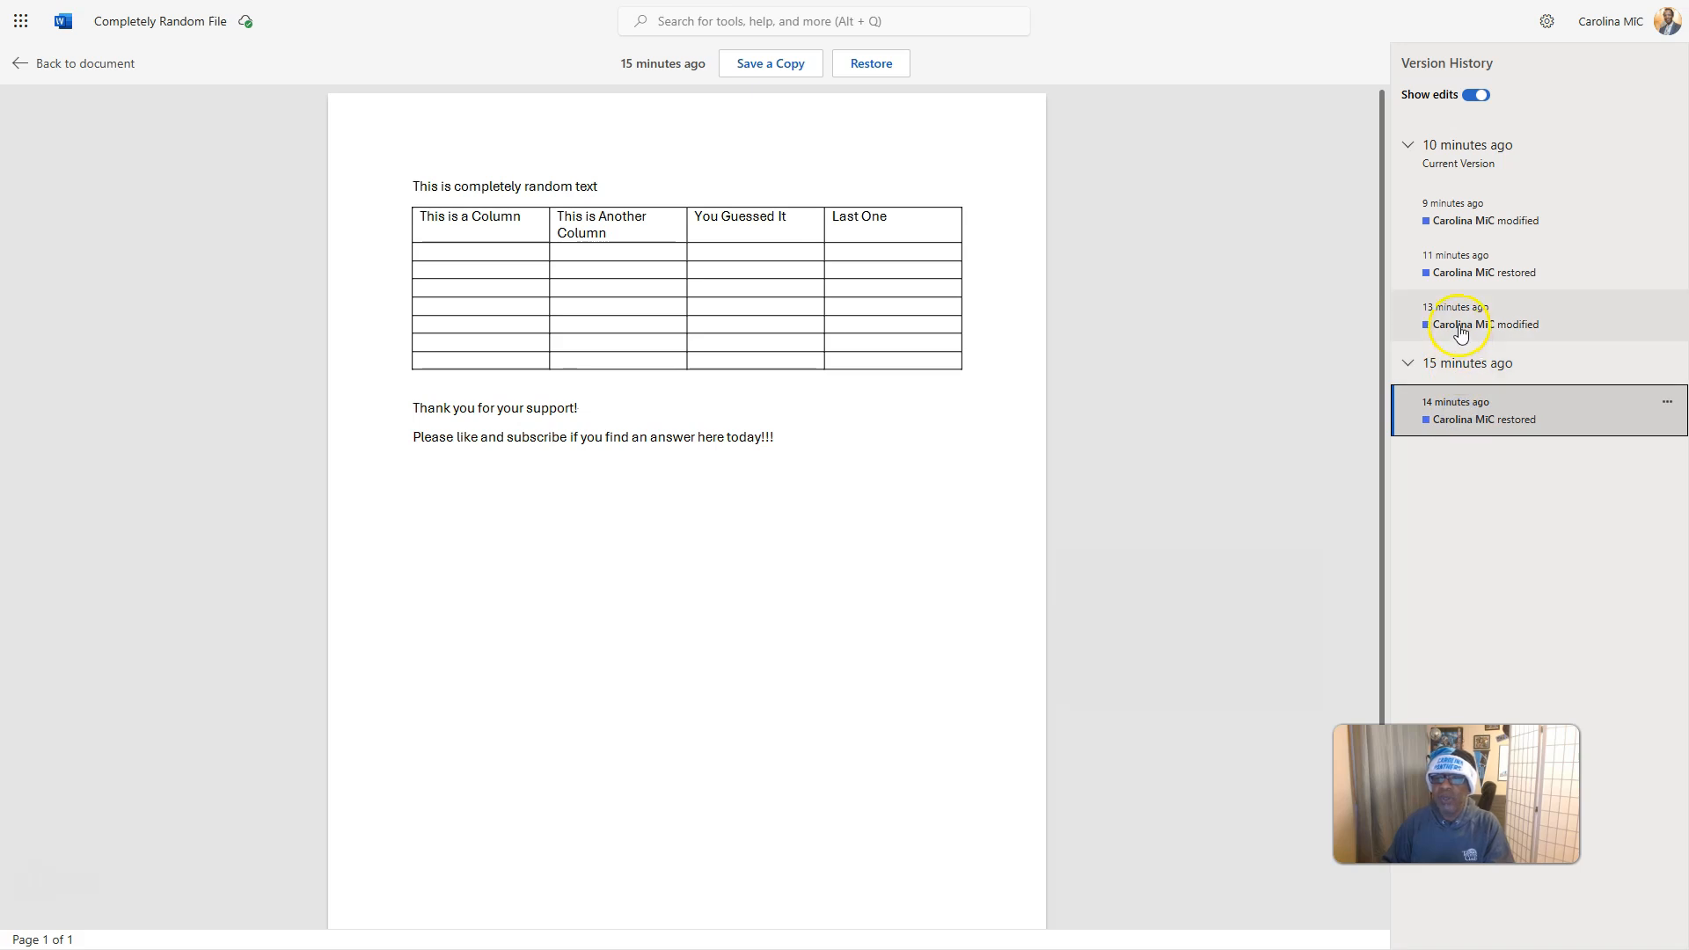
Step: Turn off the display of edits, check the extra options of the oldest version, and return to the document
left_click(1477, 97)
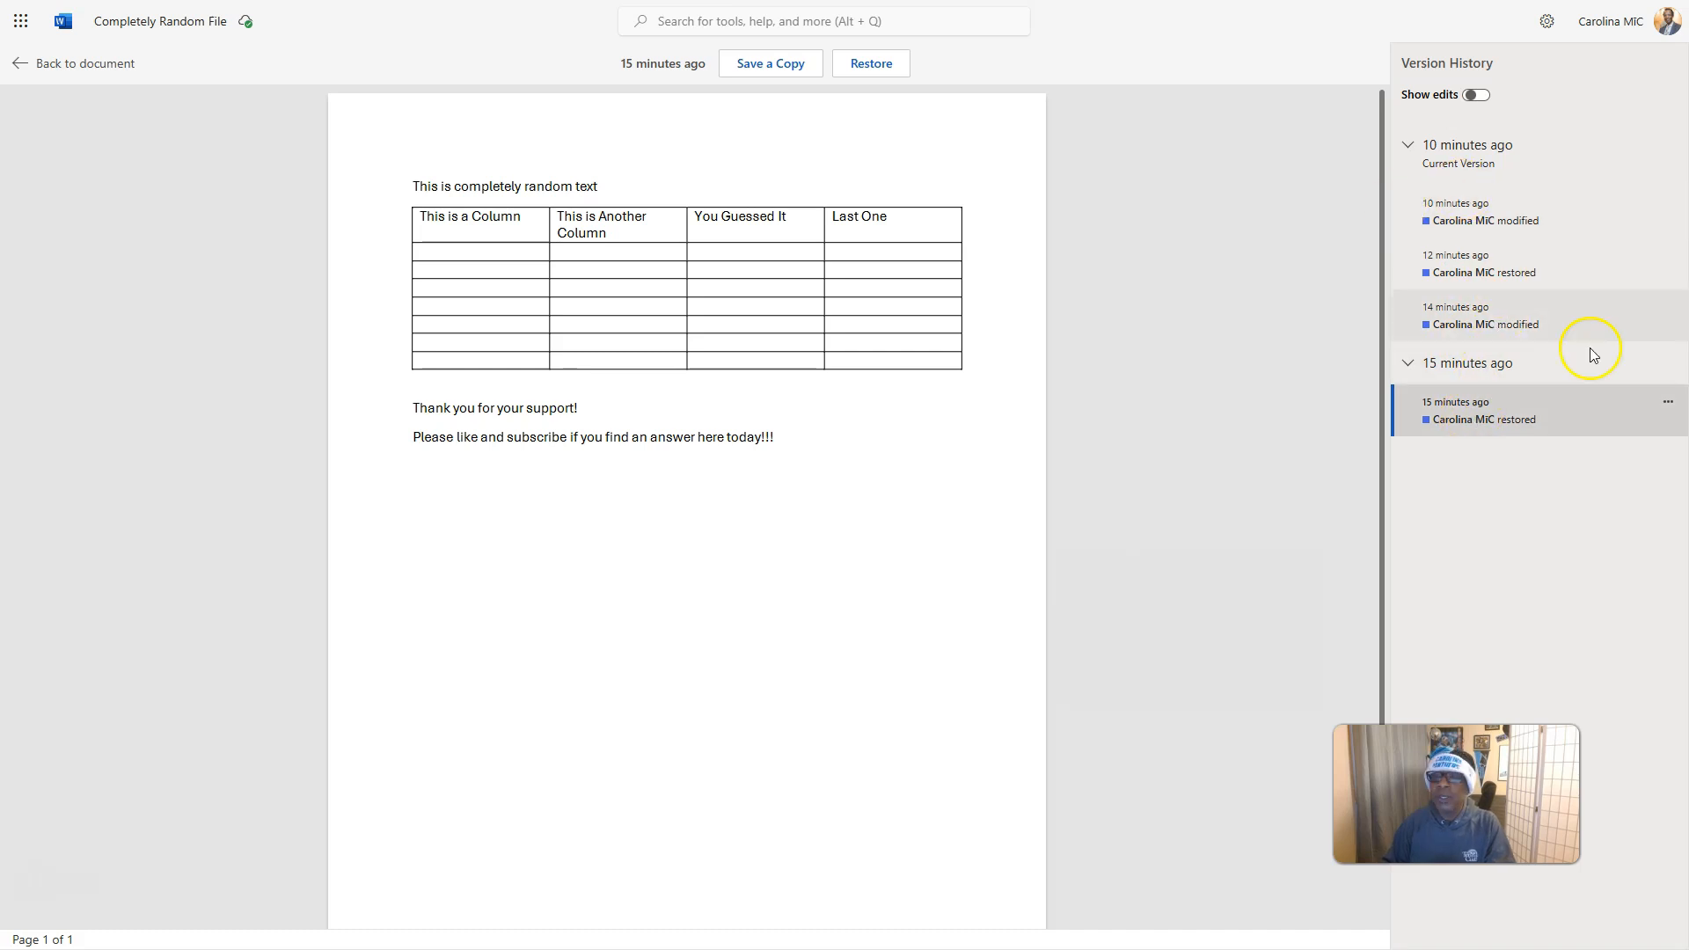
left_click(1667, 401)
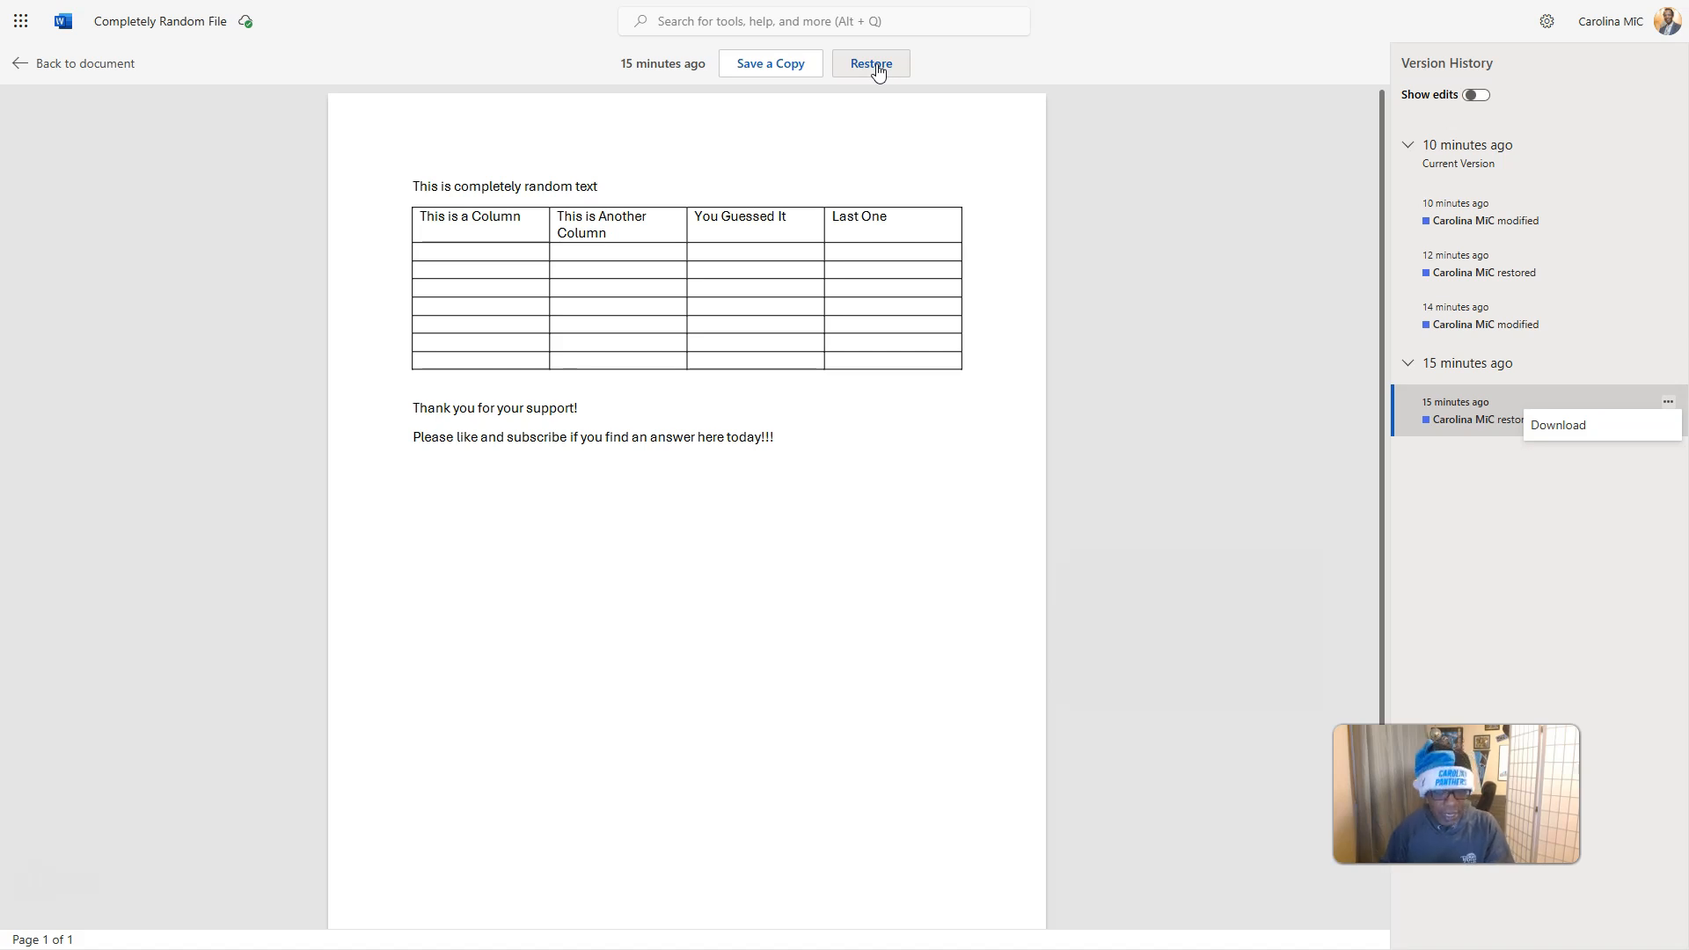
left_click(19, 64)
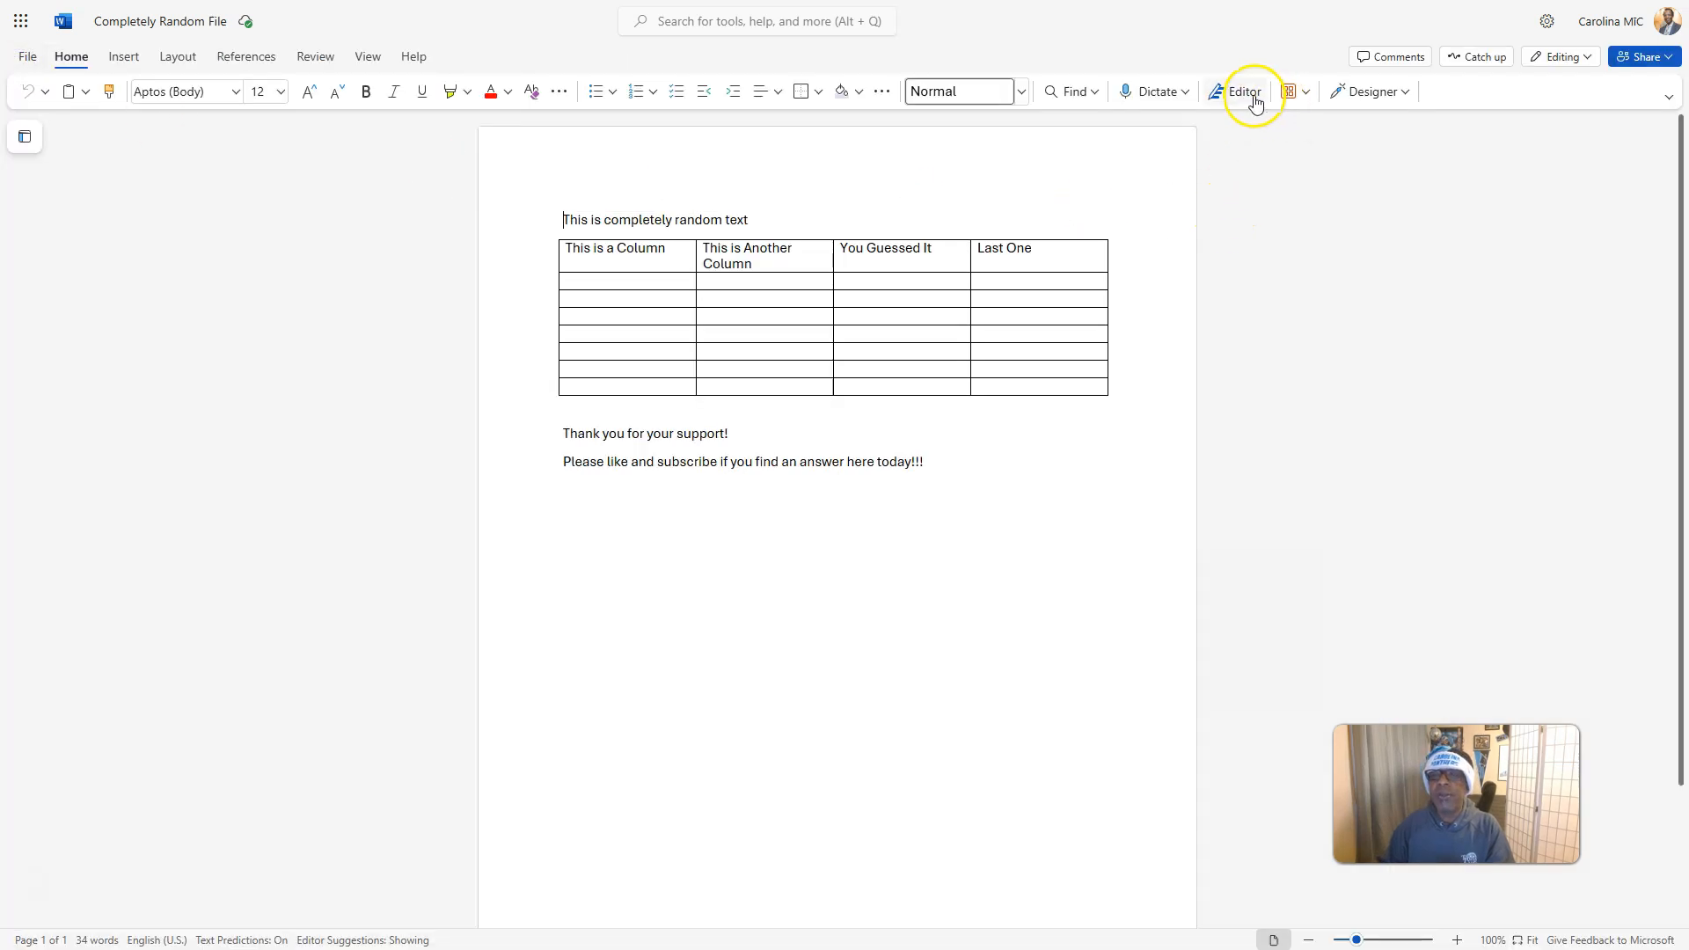
Step: Open the document in the desktop version of Word and maximize its window
left_click(1565, 58)
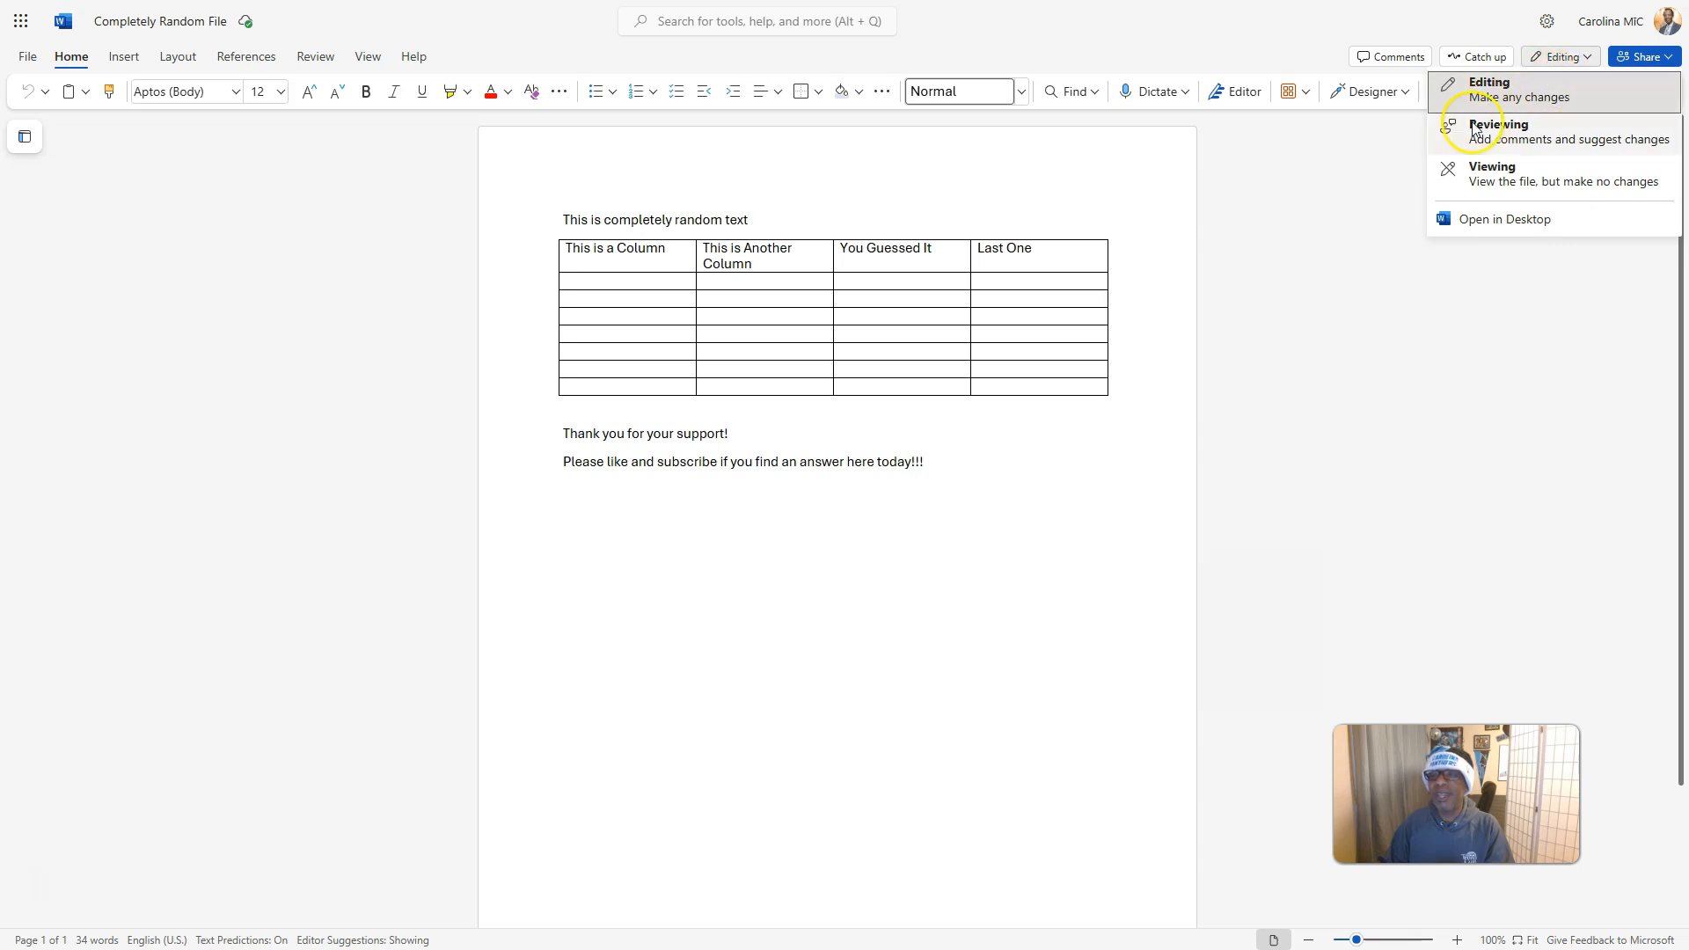
left_click(1483, 222)
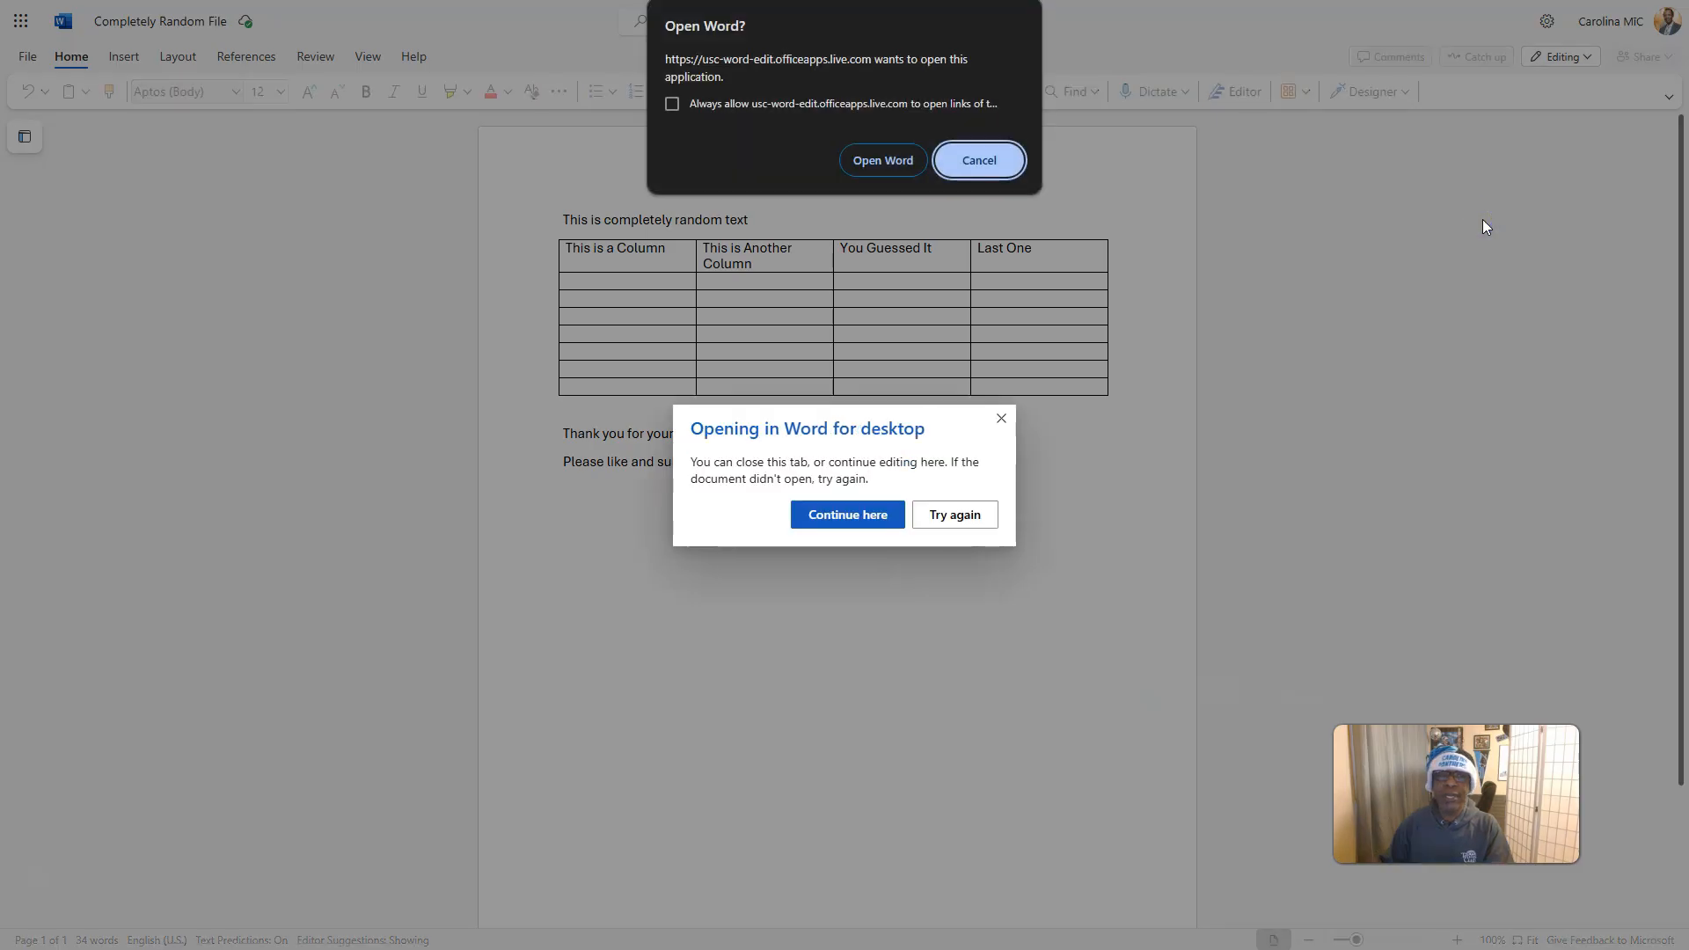
left_click(872, 159)
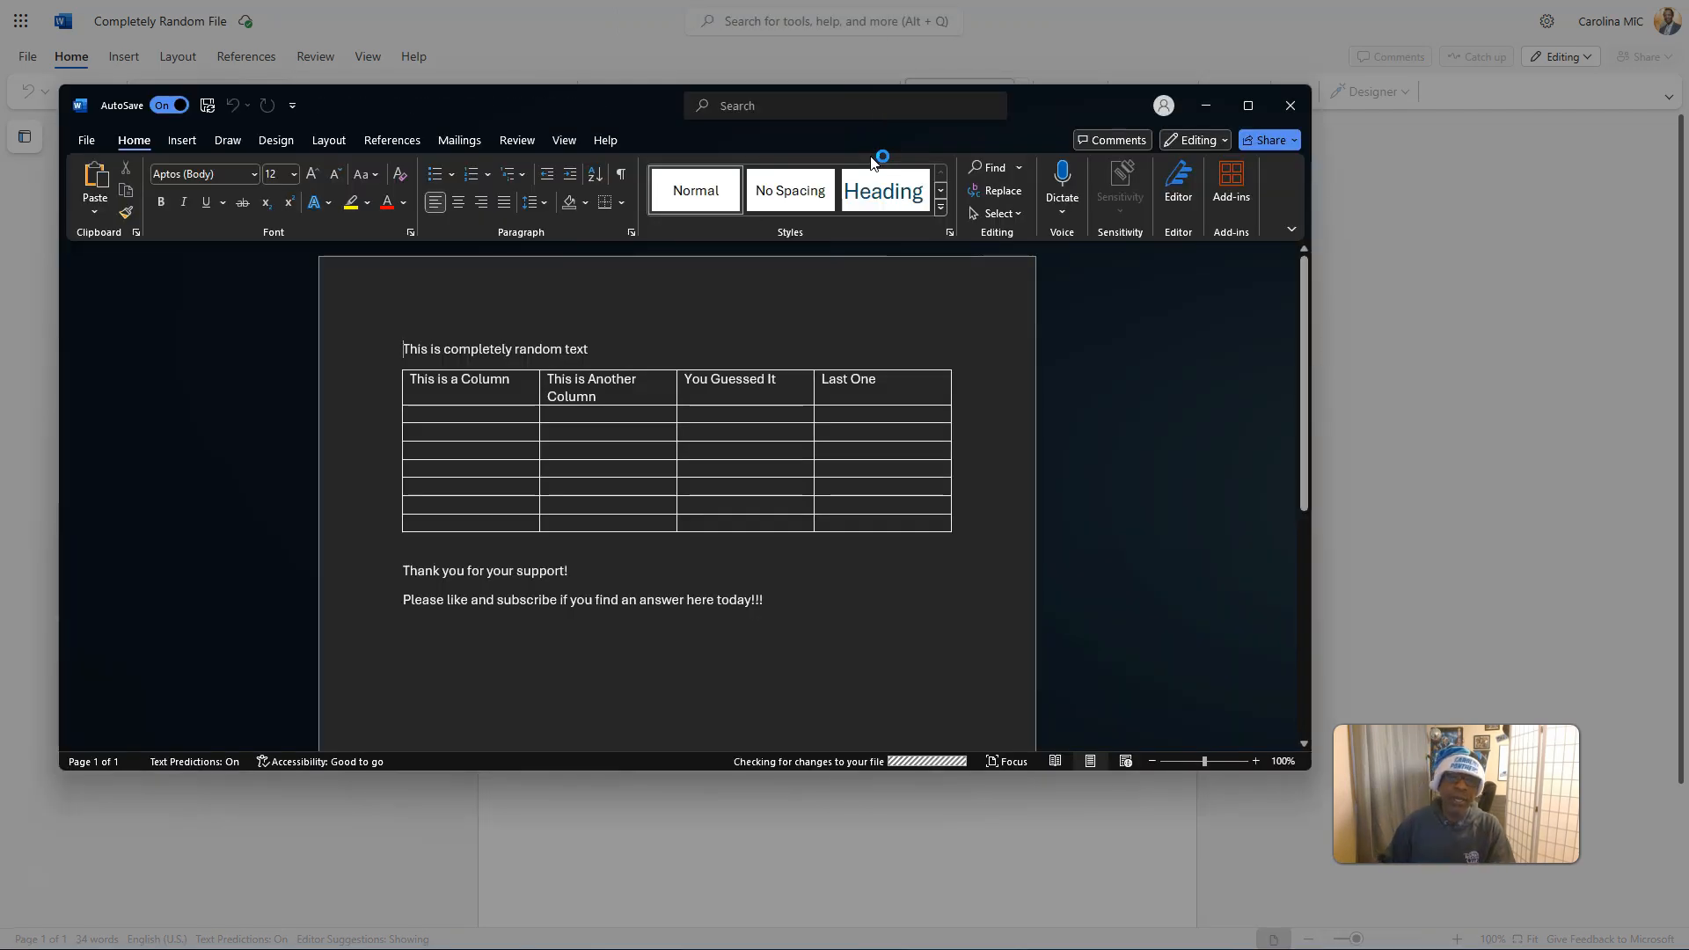
left_click(1245, 109)
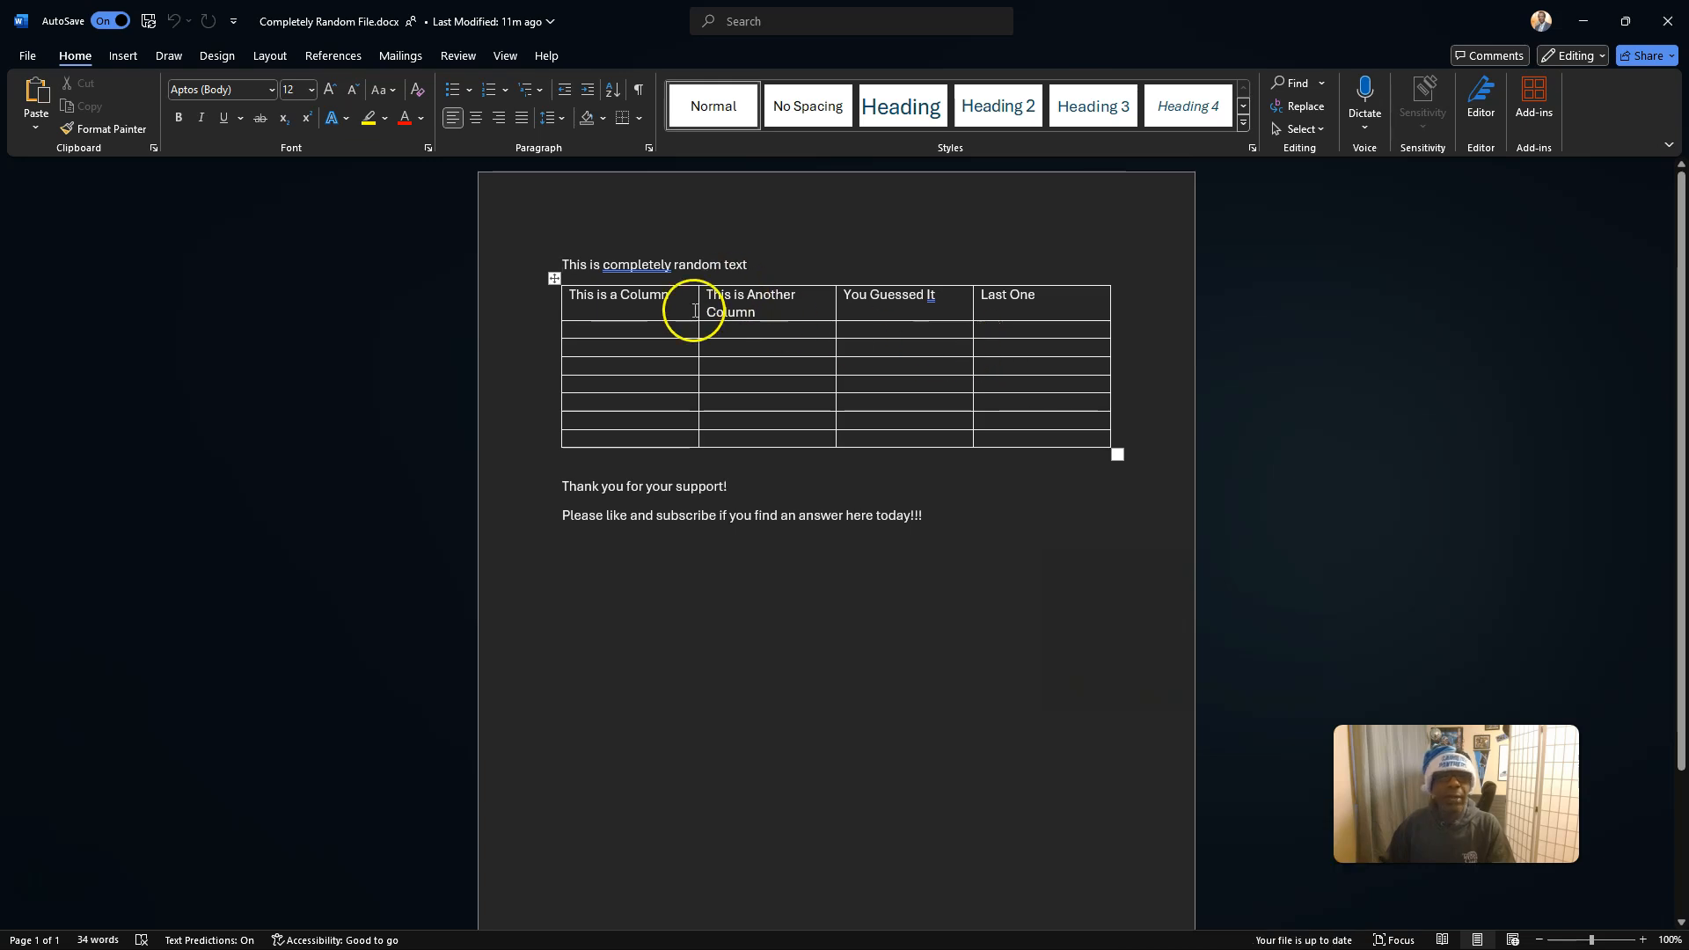
Step: Display the document's version history in desktop Word and dismiss the tip about showing edits
left_click(29, 60)
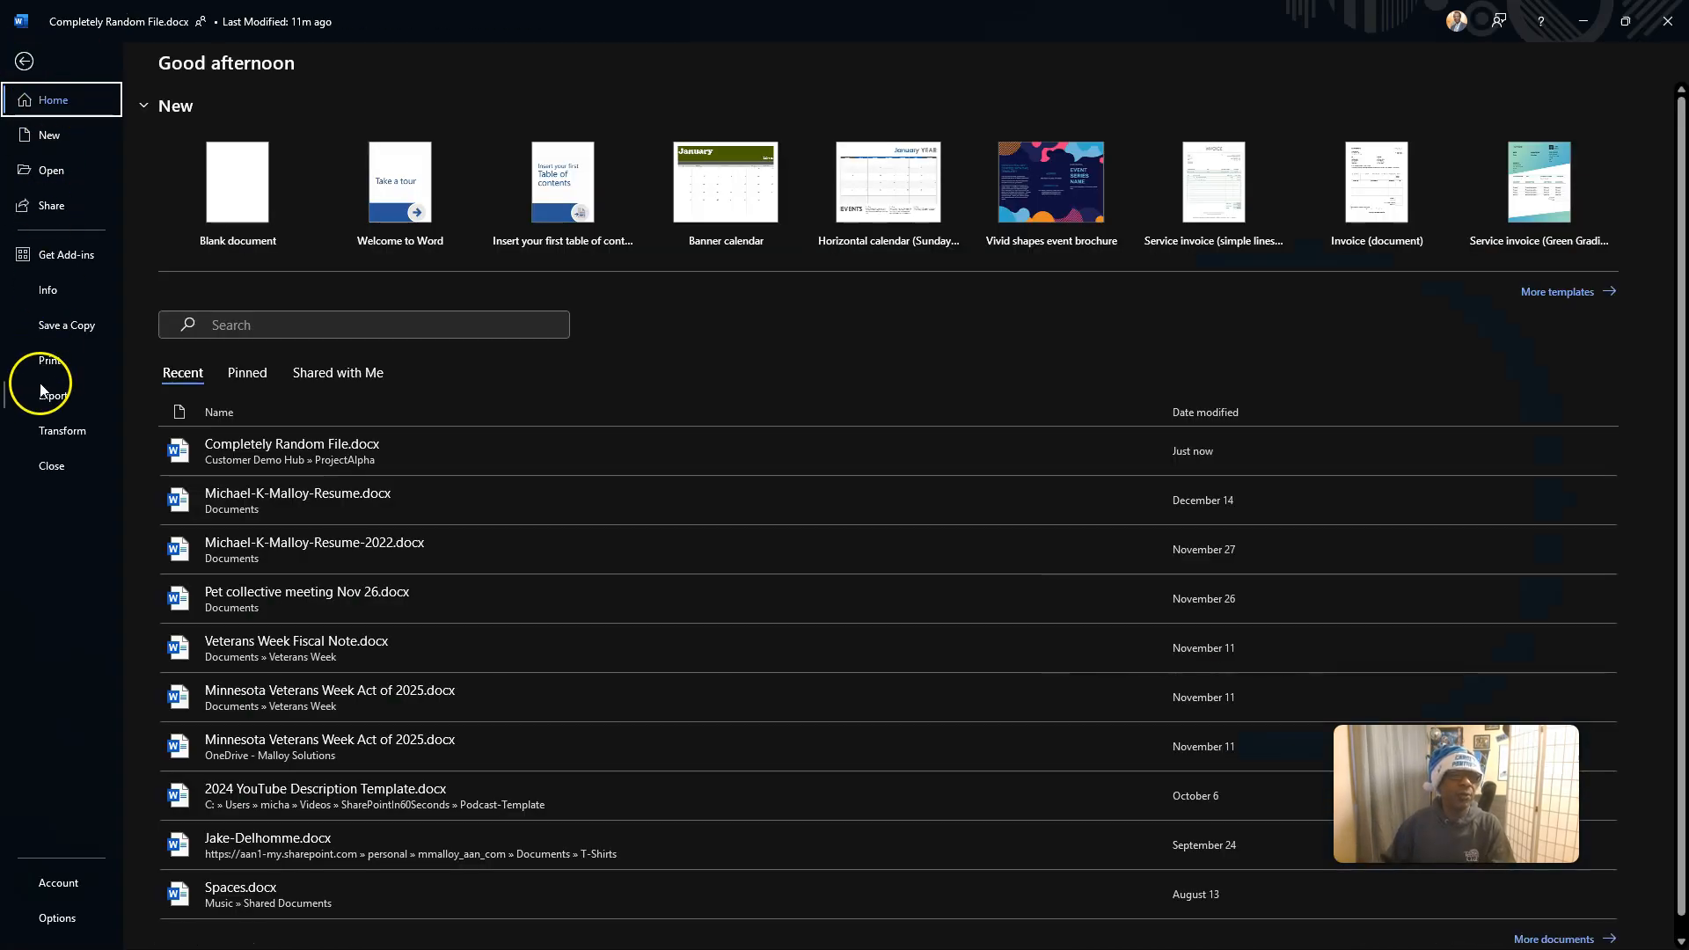
left_click(54, 295)
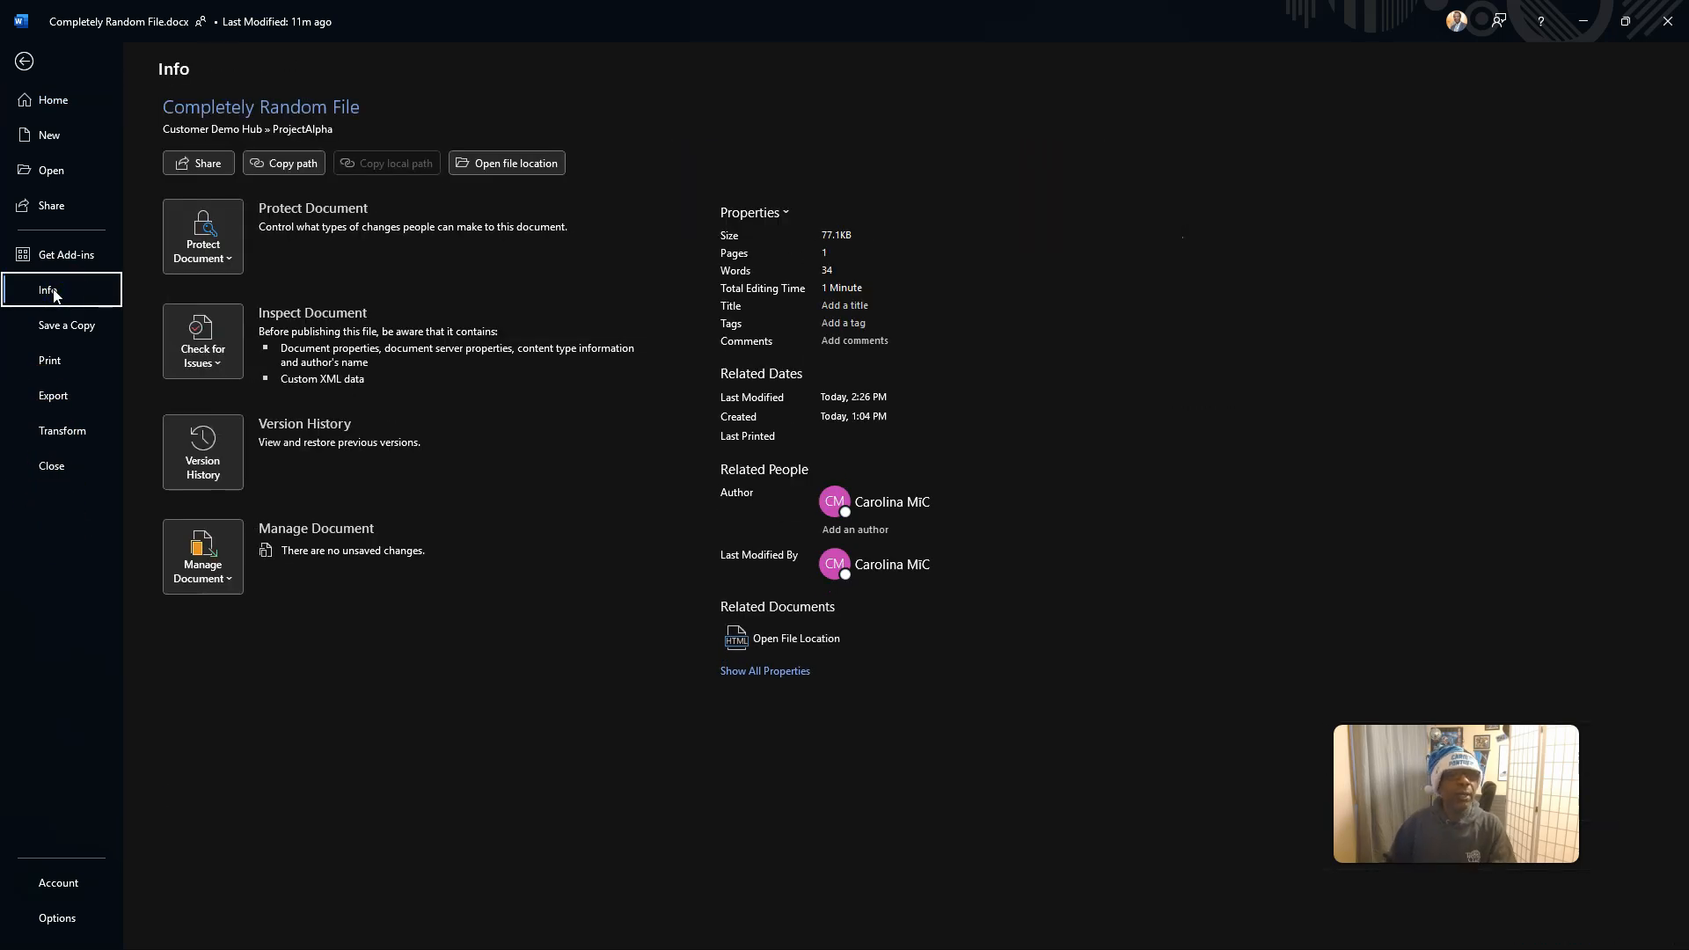
left_click(204, 457)
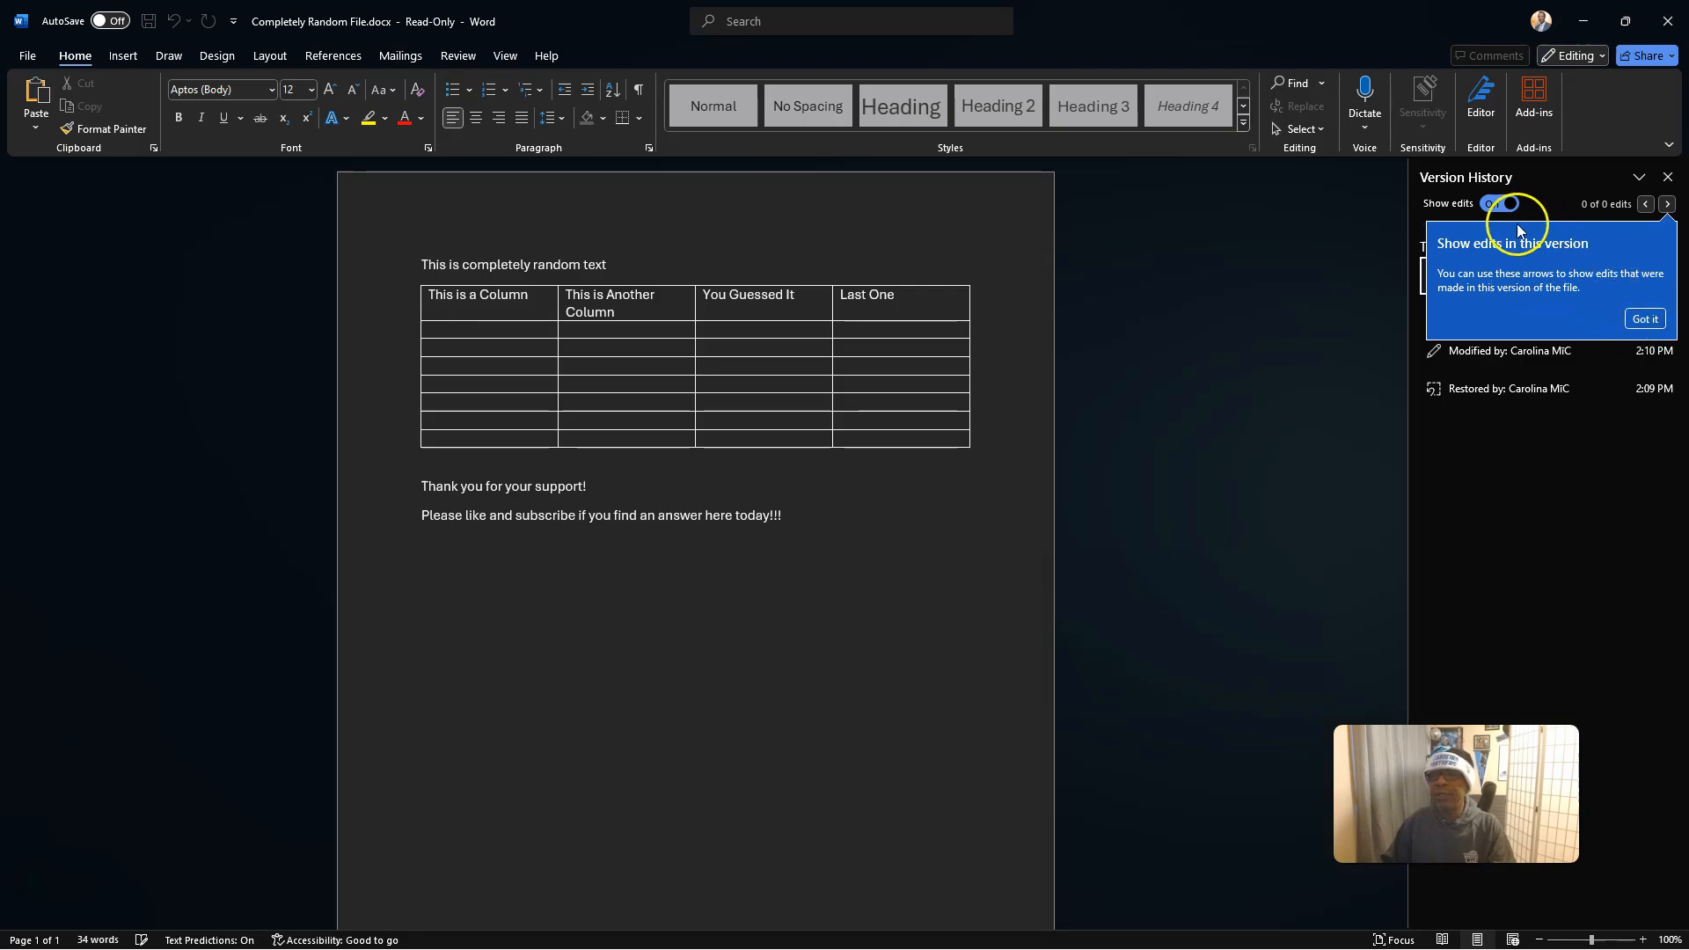
left_click(1645, 319)
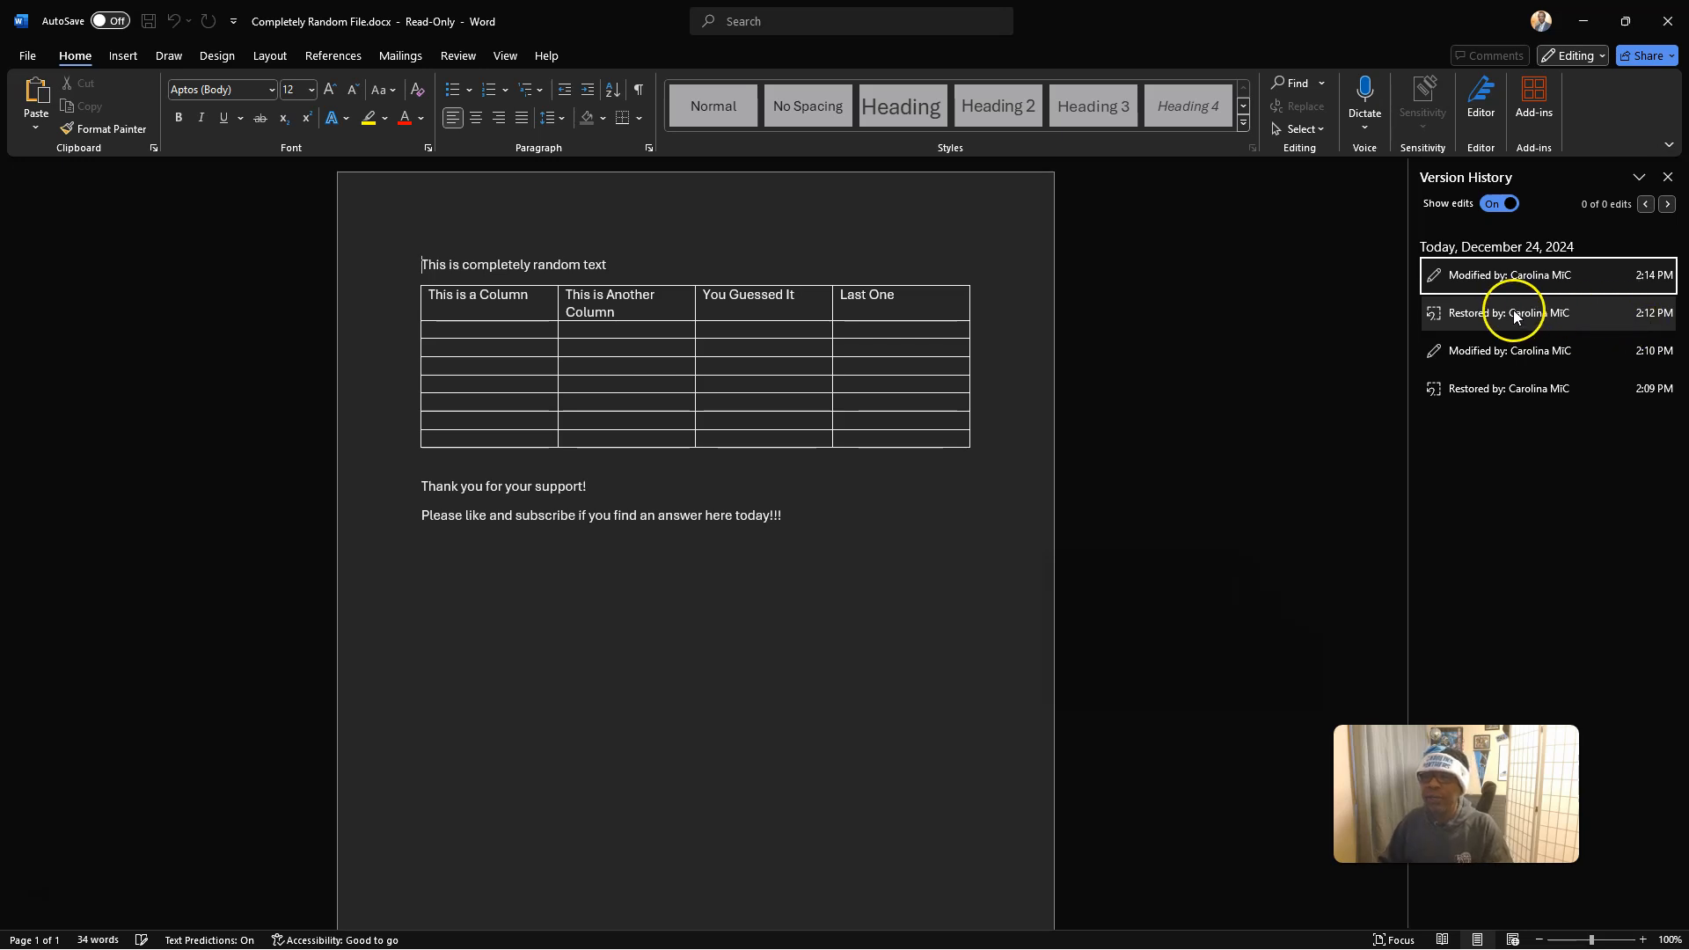
Step: Preview the saved versions one after another, from the 2:14 PM version down to the 2:09 PM version
left_click(1665, 206)
left_click(1471, 269)
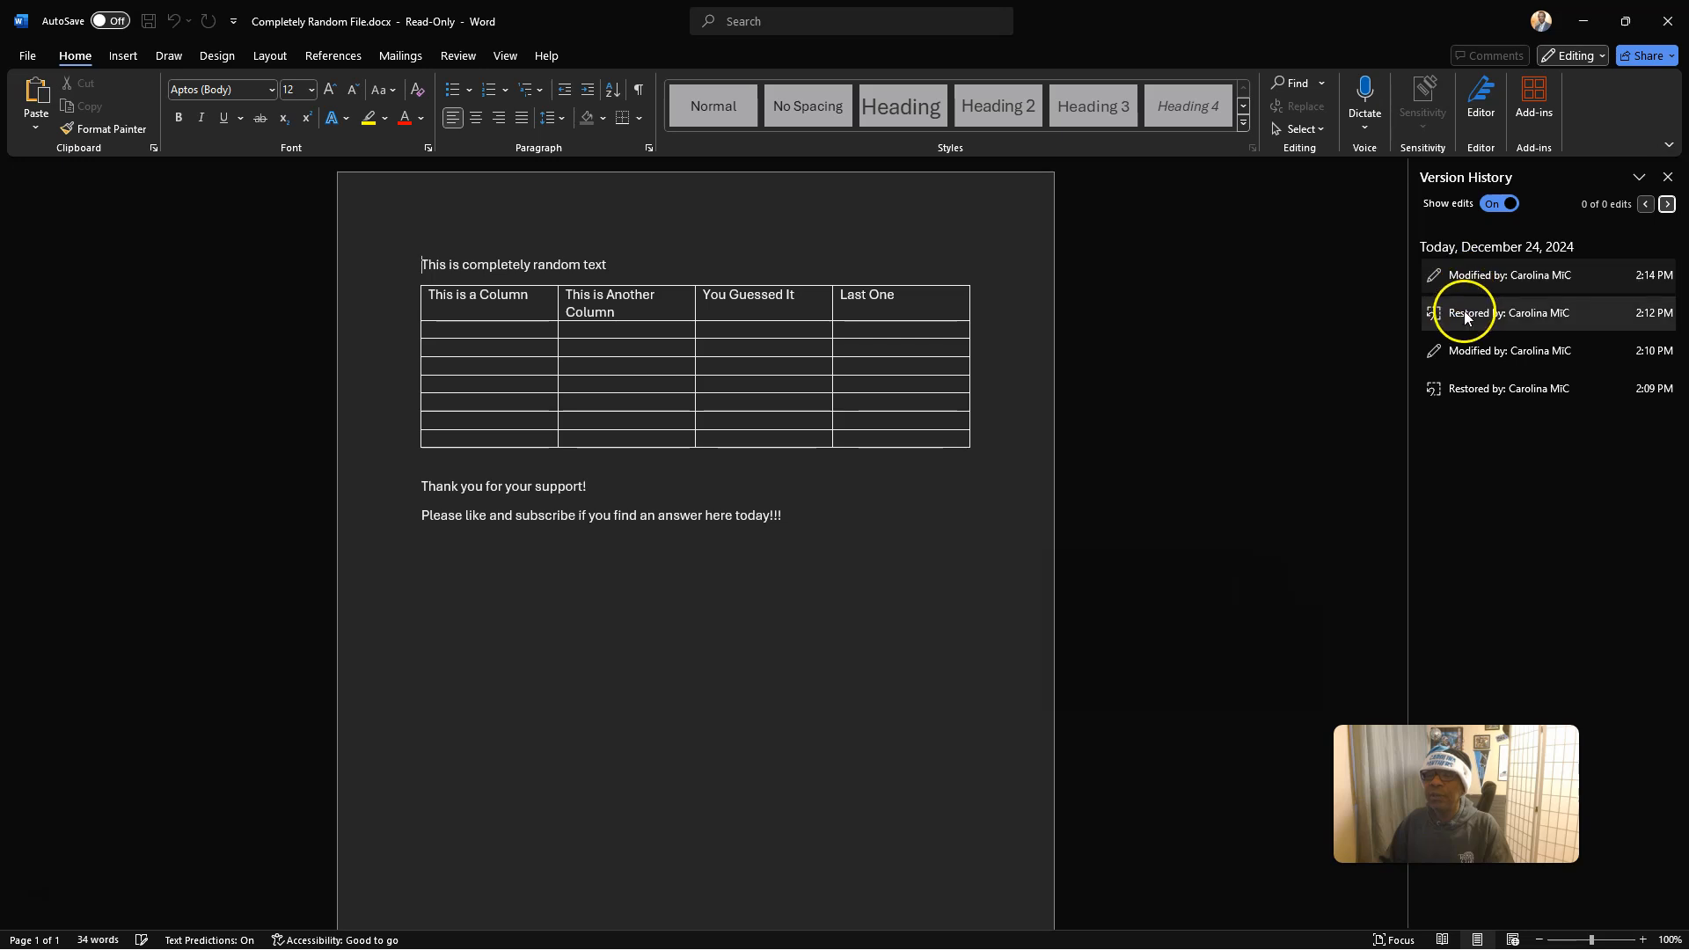
left_click(1478, 275)
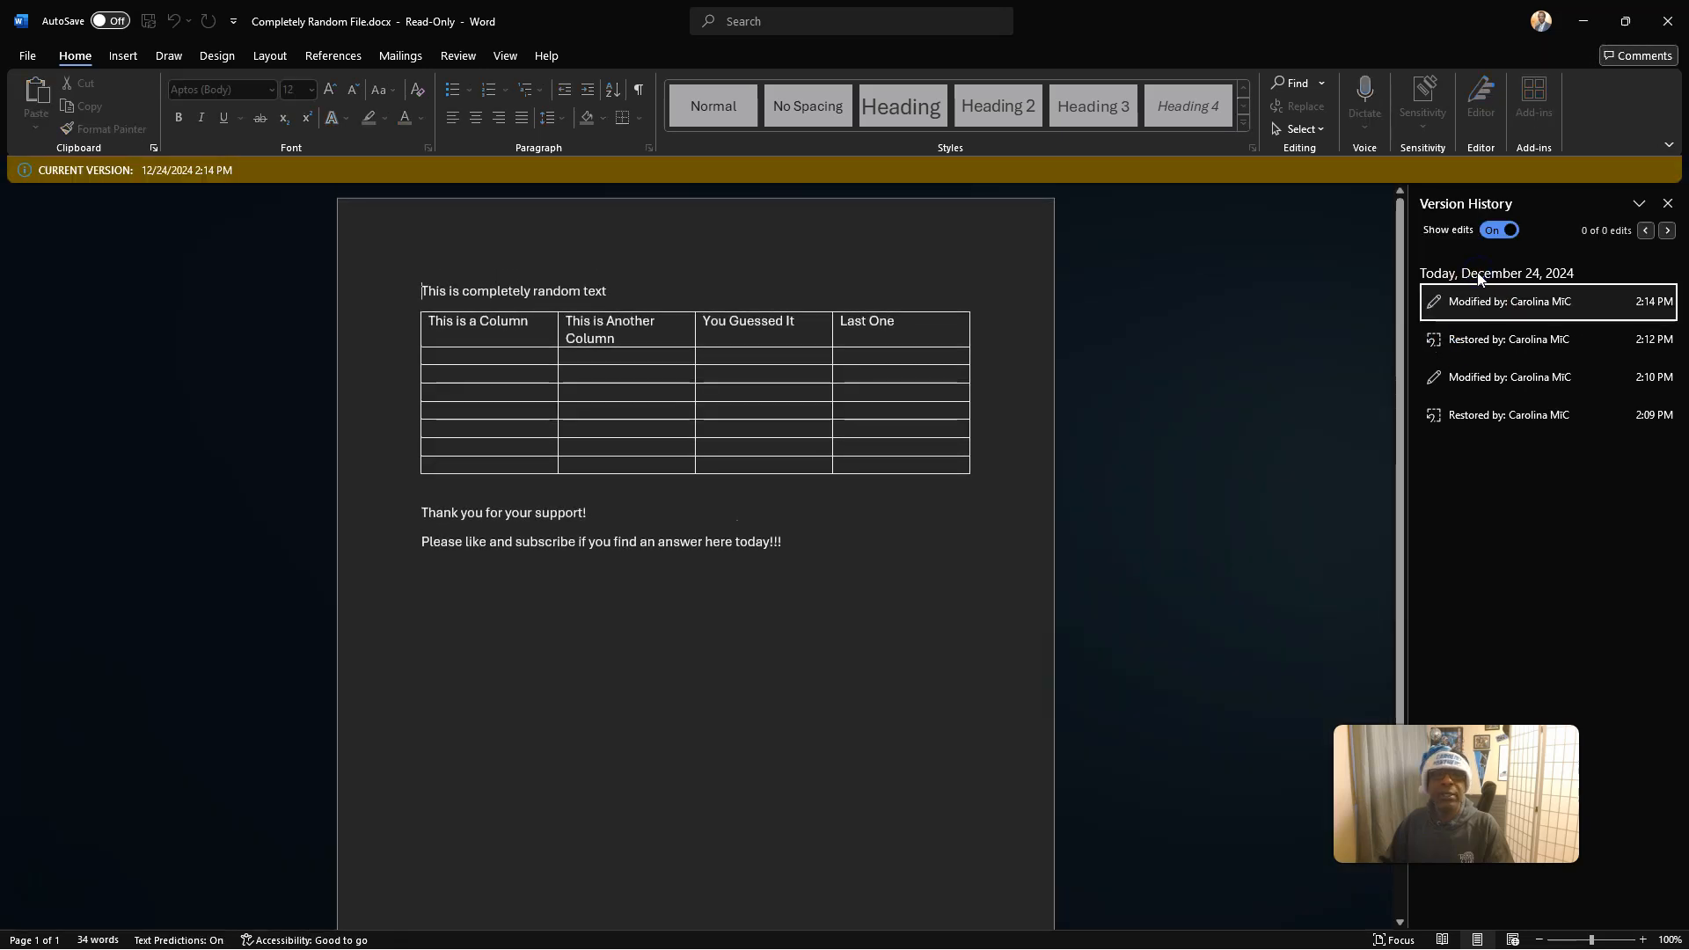
left_click(1481, 338)
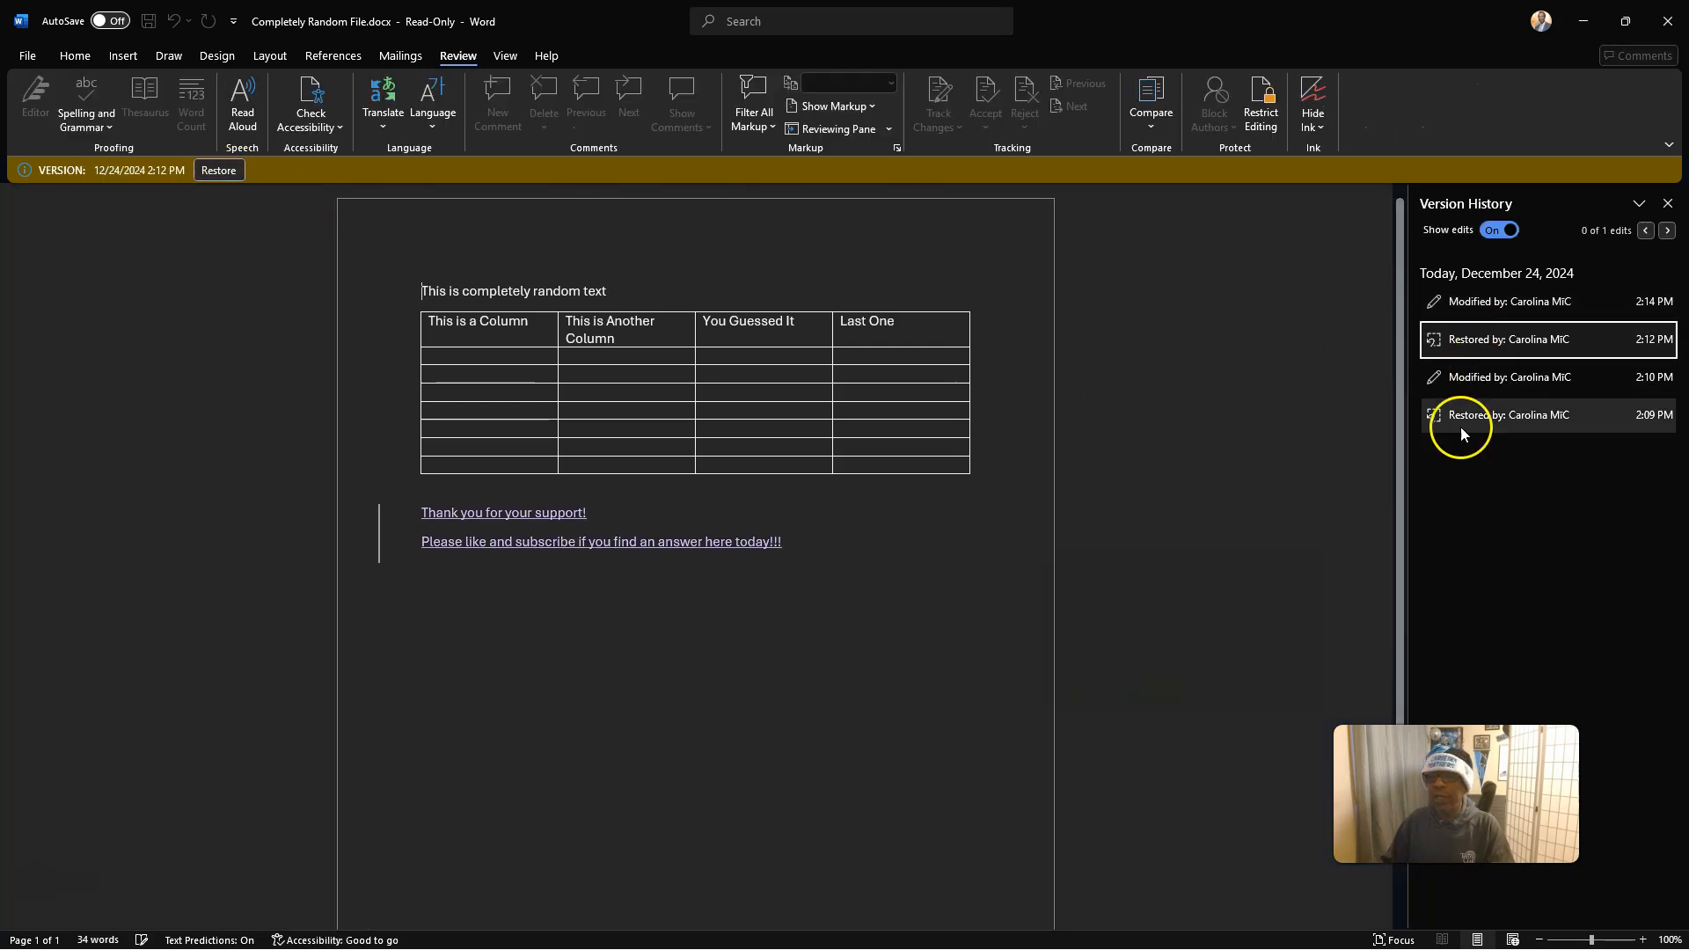
left_click(1489, 378)
left_click(1493, 420)
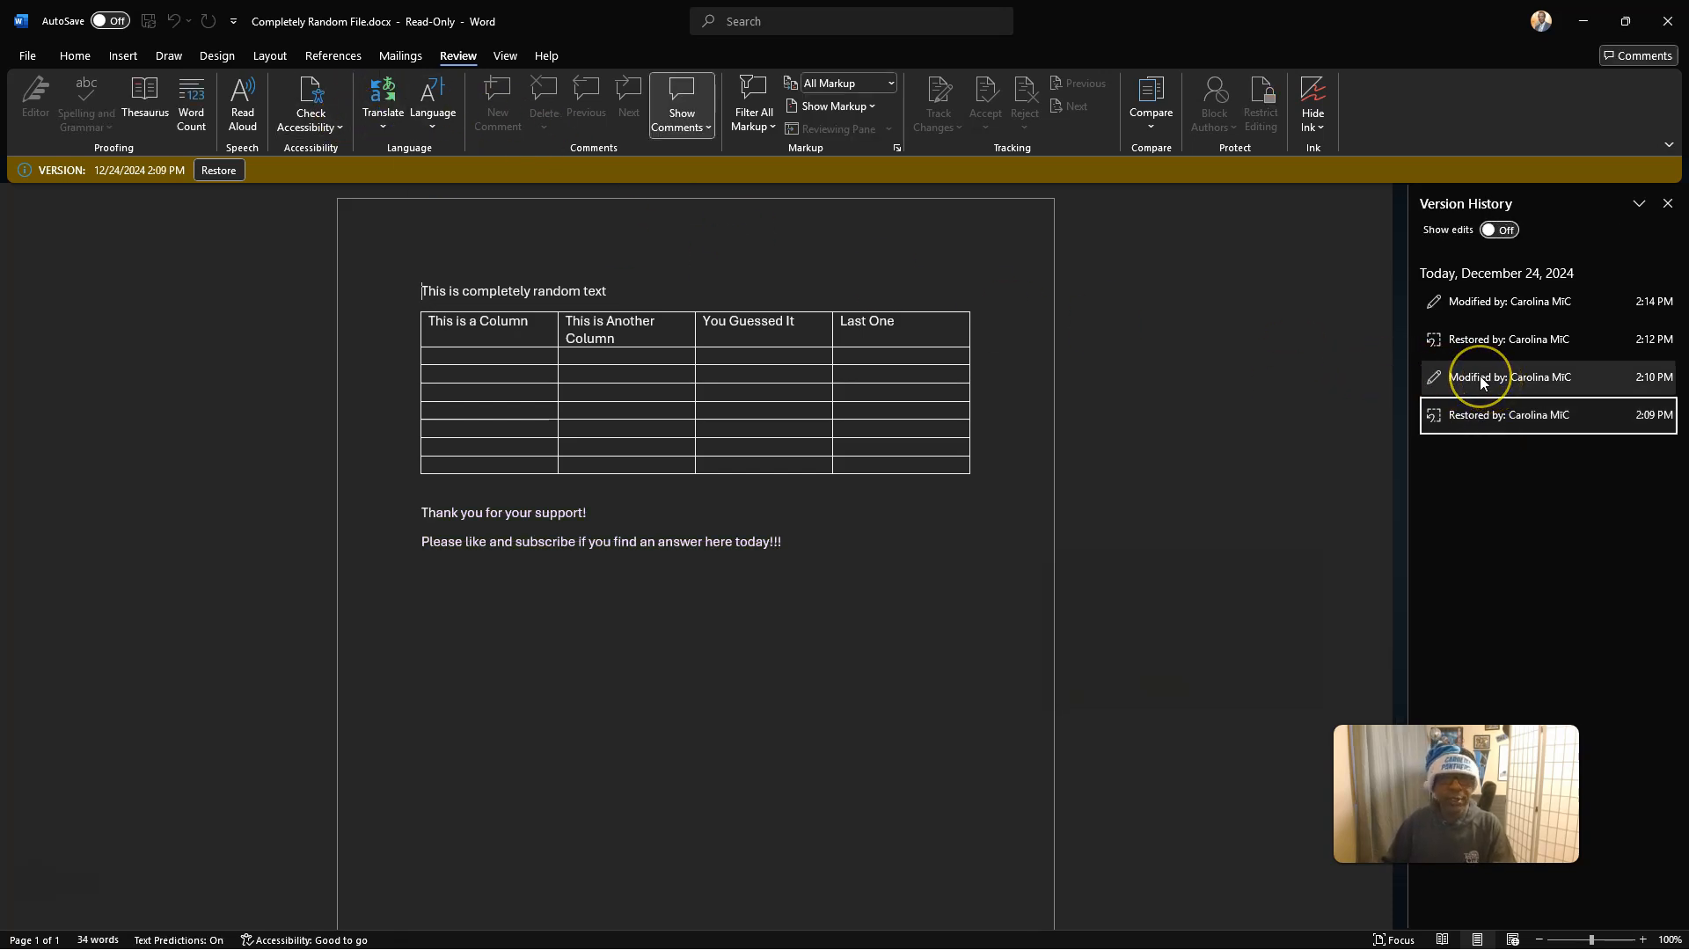
Step: Close both desktop Word windows and choose to continue with the document in the browser
left_click(1675, 25)
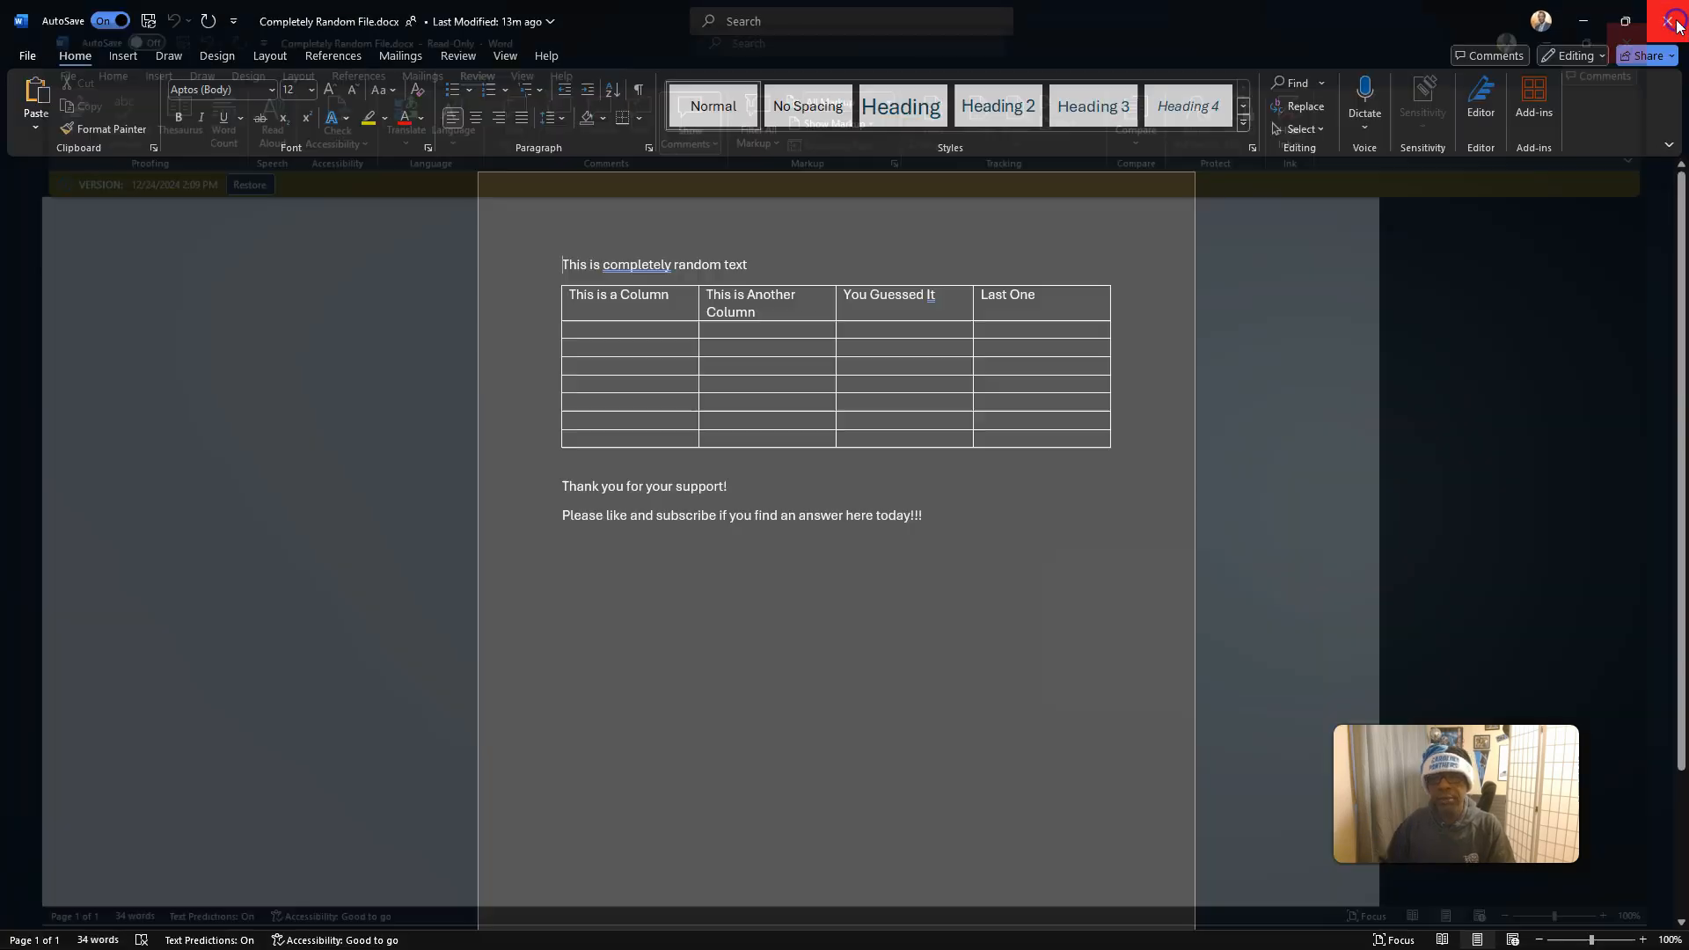
left_click(1676, 25)
left_click(871, 519)
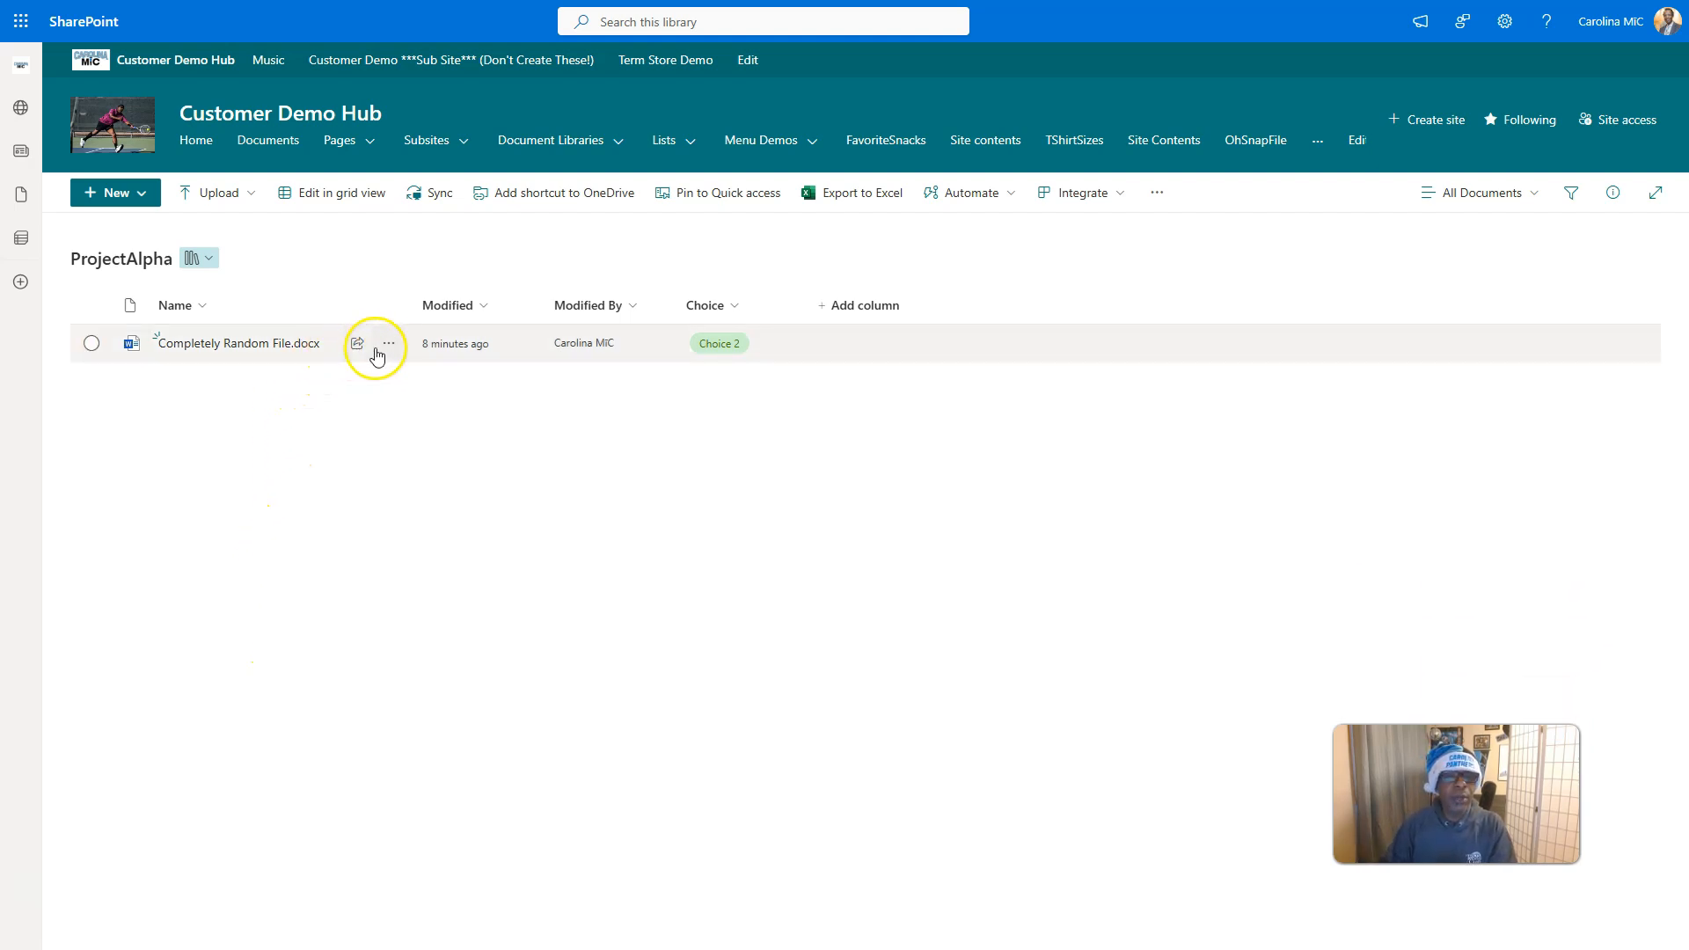
Step: Select Completely Random File.docx in the ProjectAlpha library and display its version history
mouse_move(397, 352)
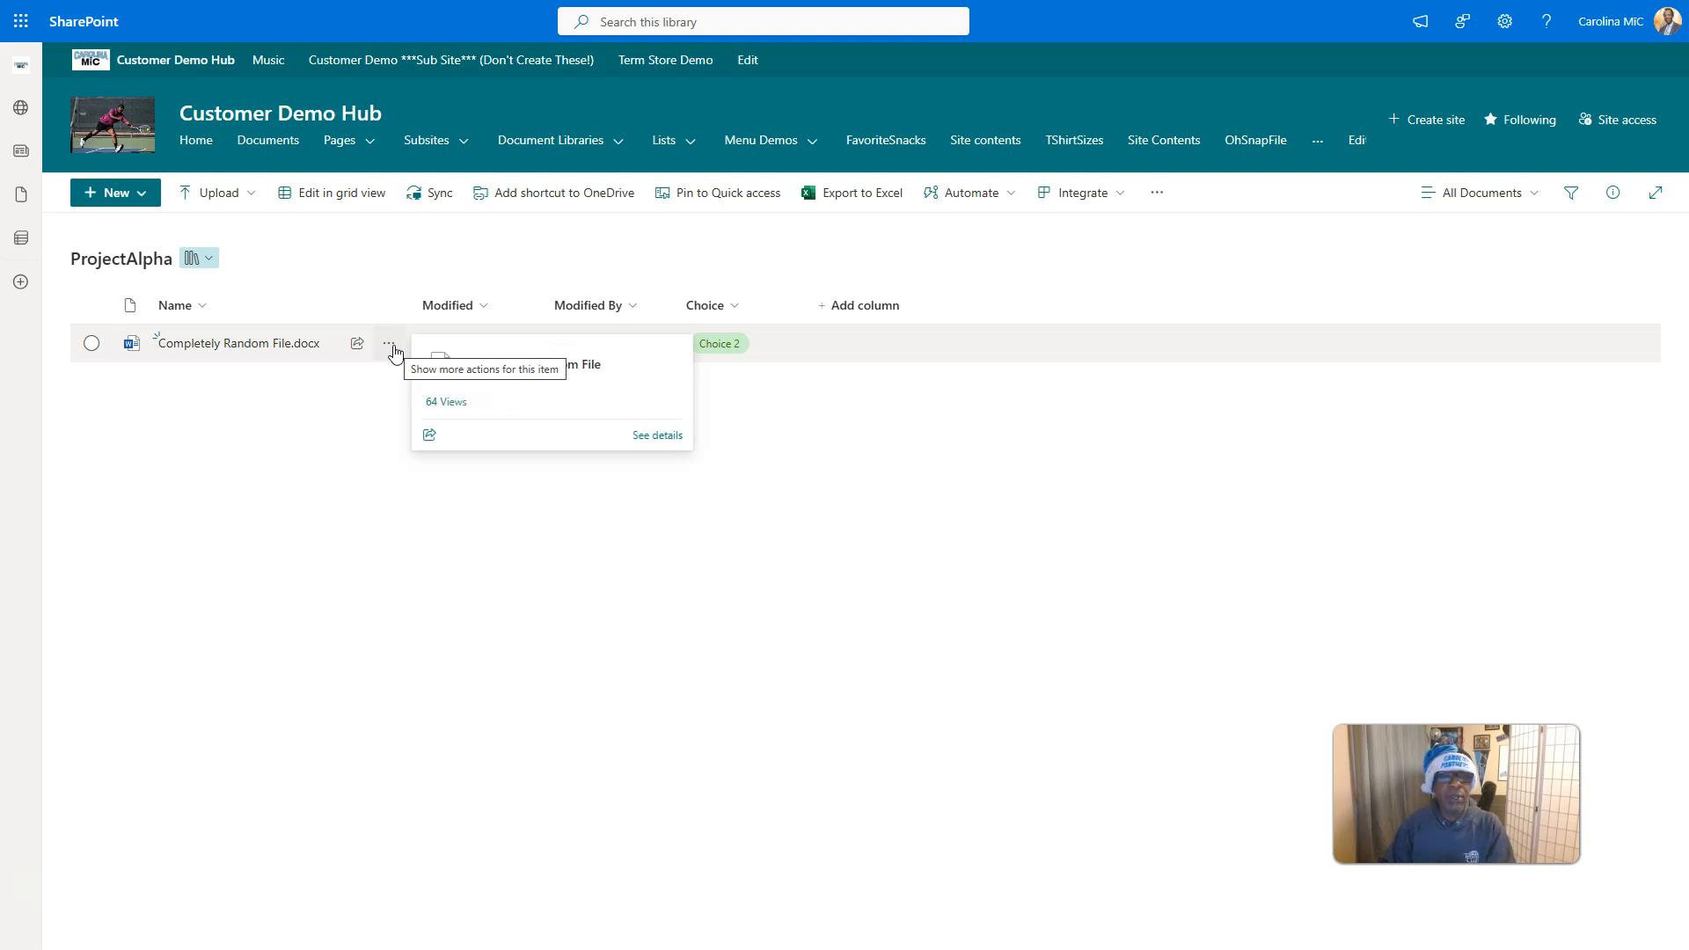
left_click(92, 343)
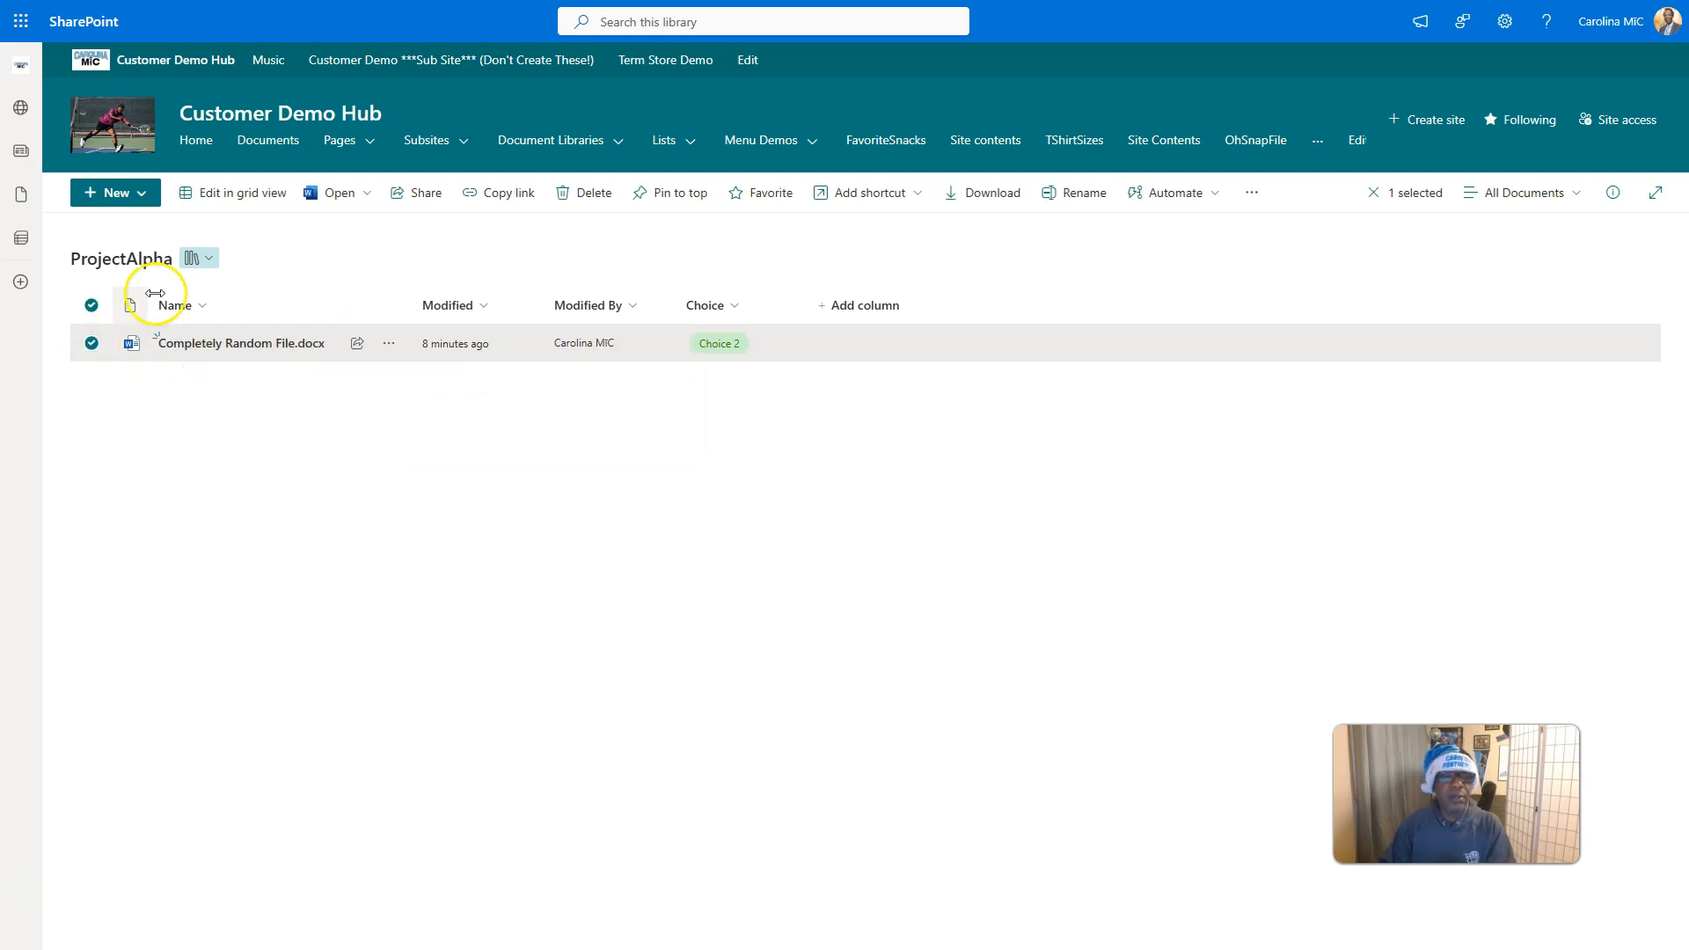
left_click(1252, 193)
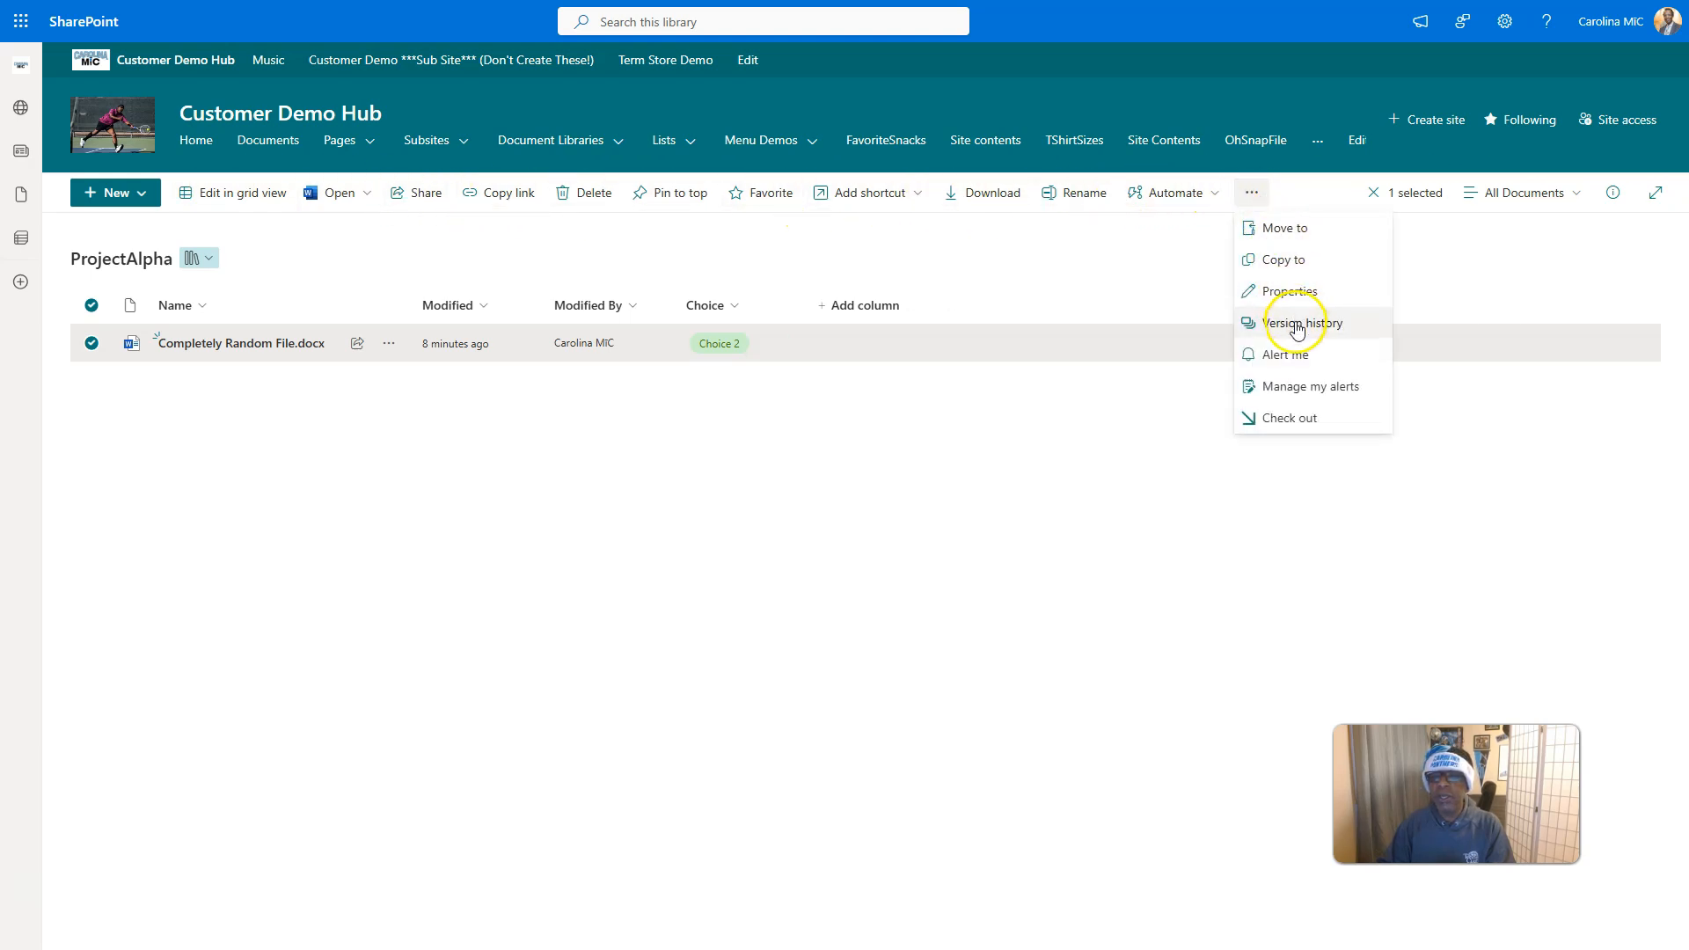
left_click(388, 343)
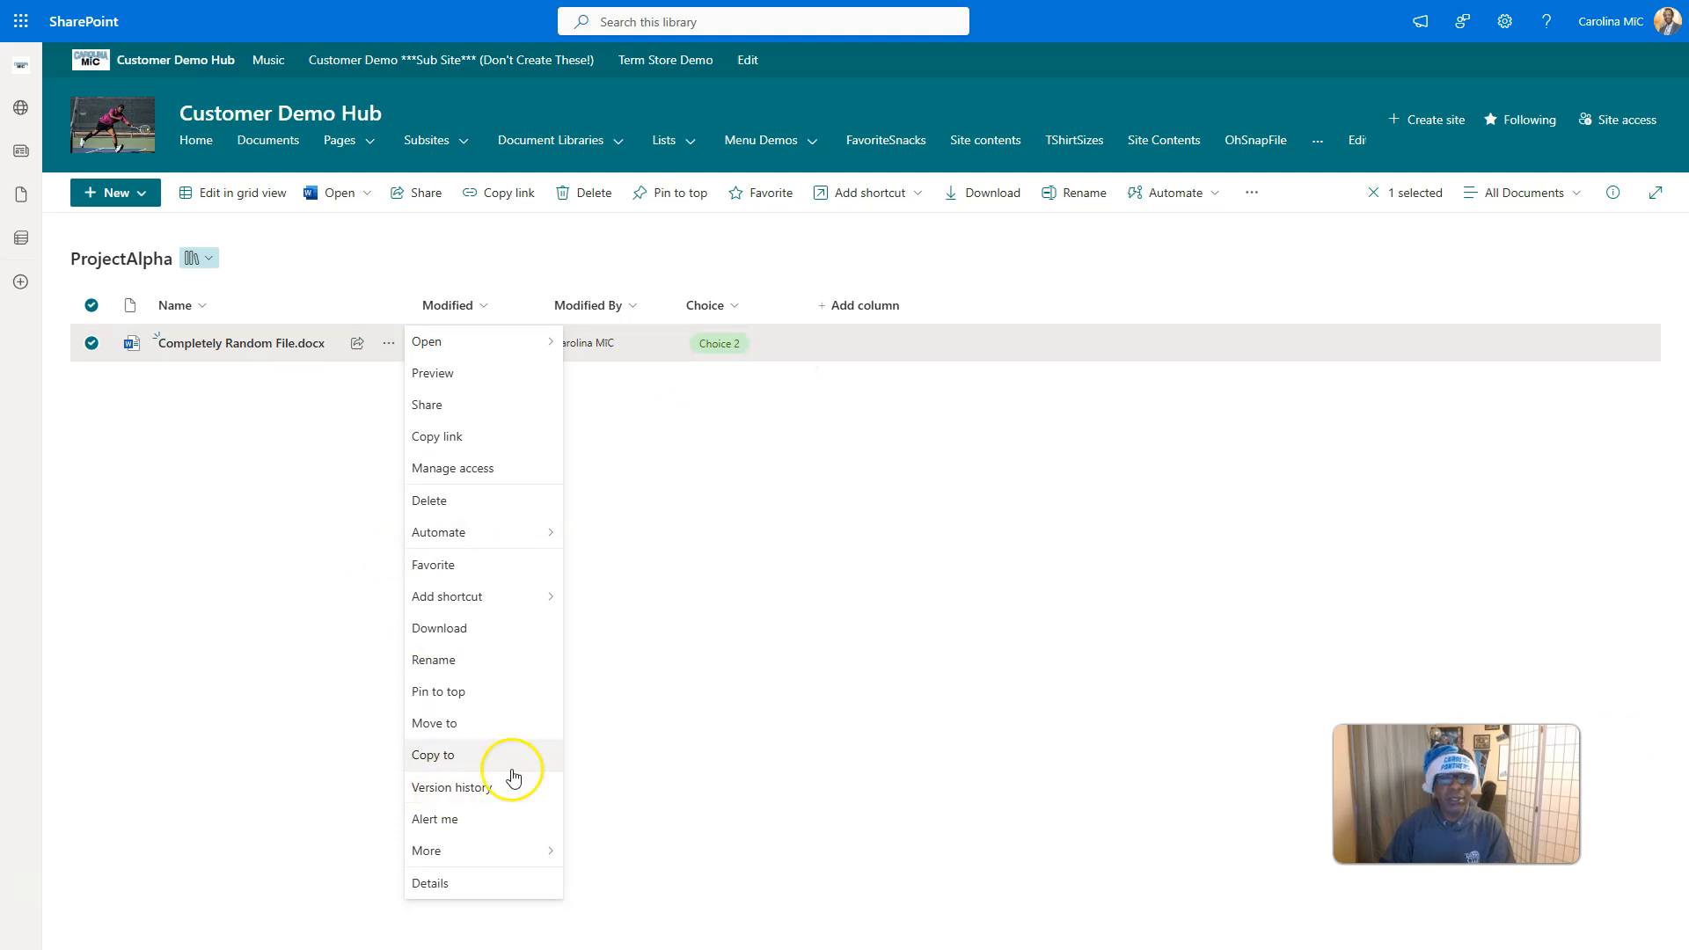
left_click(1252, 192)
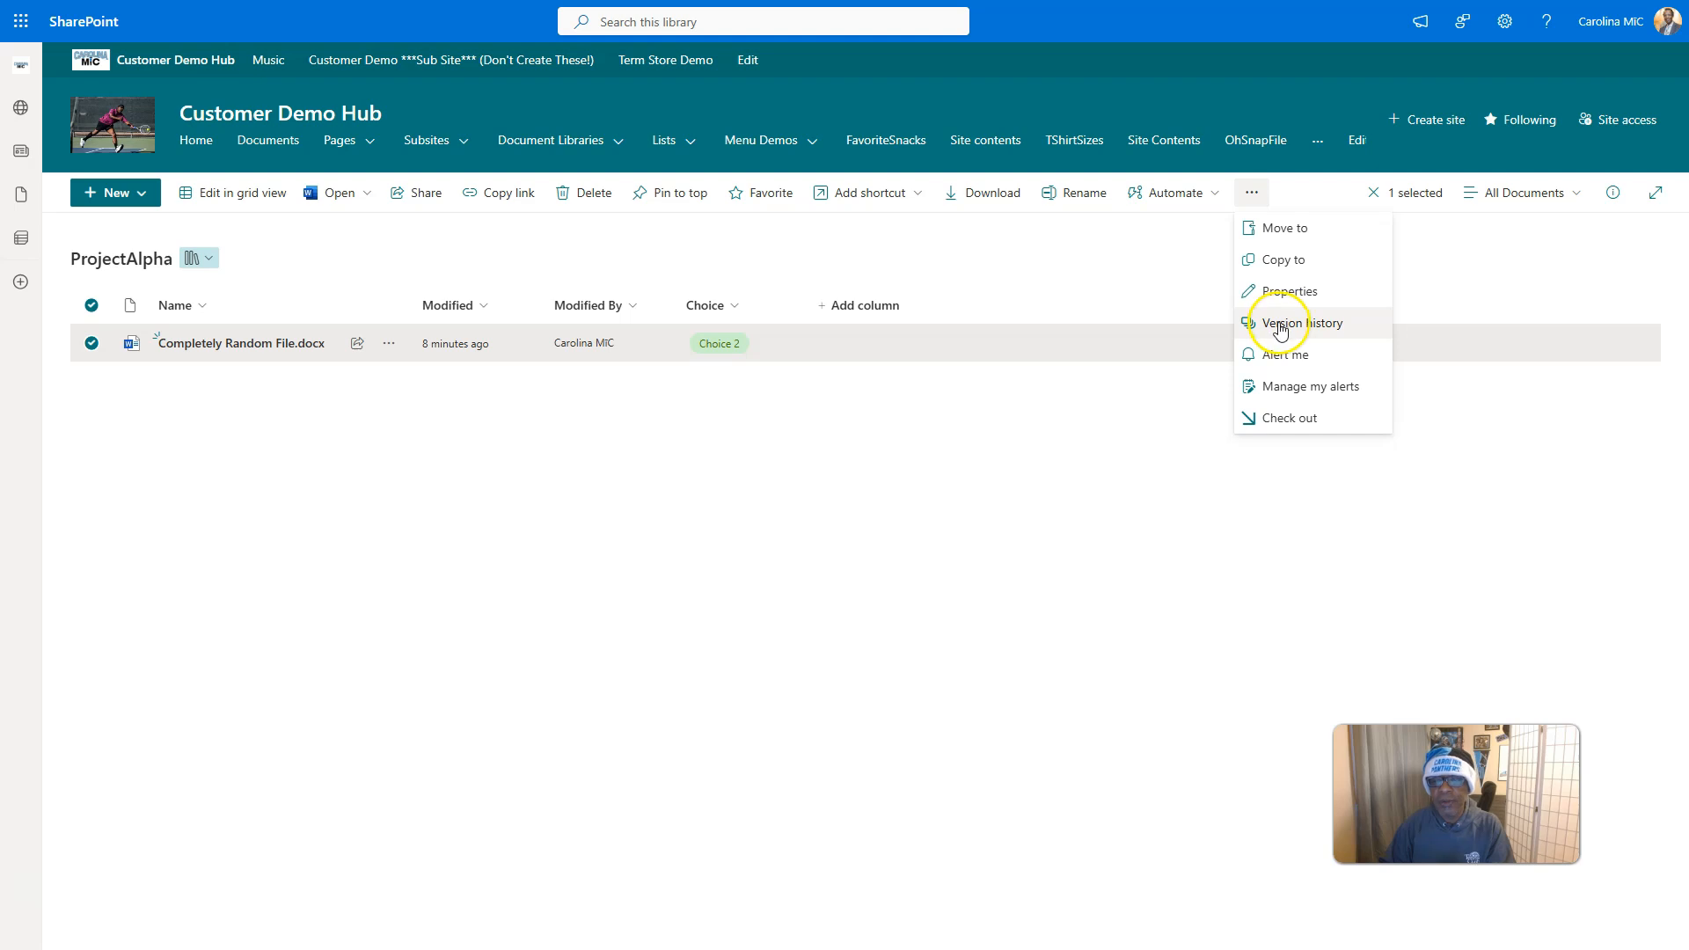
left_click(388, 343)
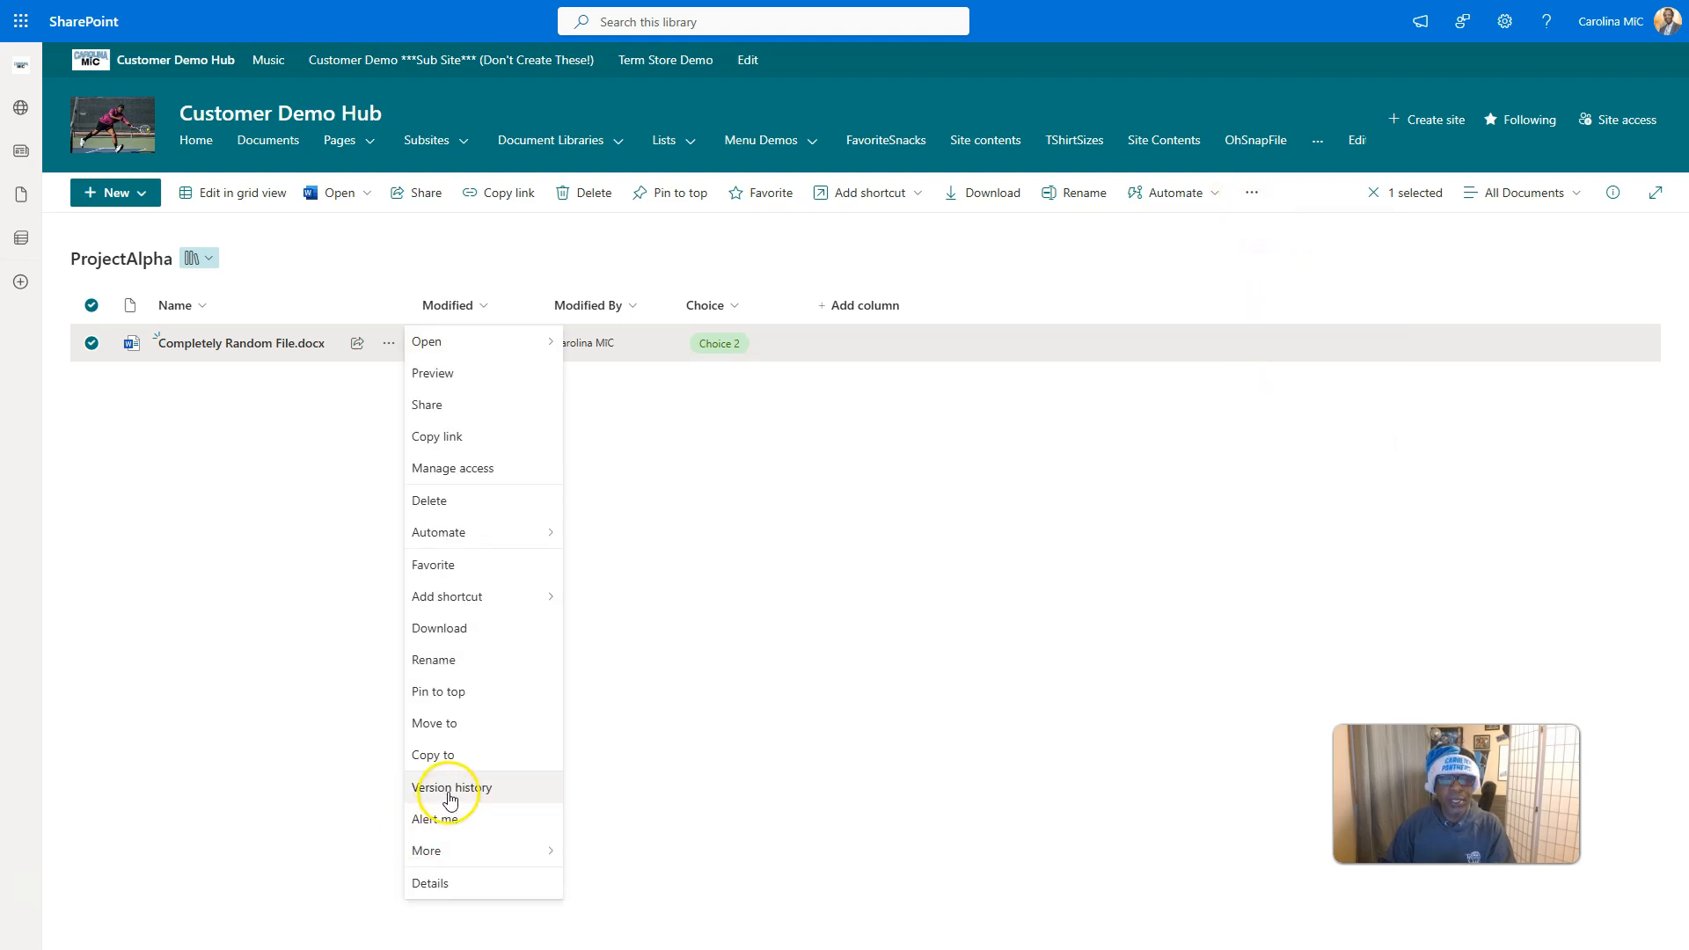
left_click(450, 788)
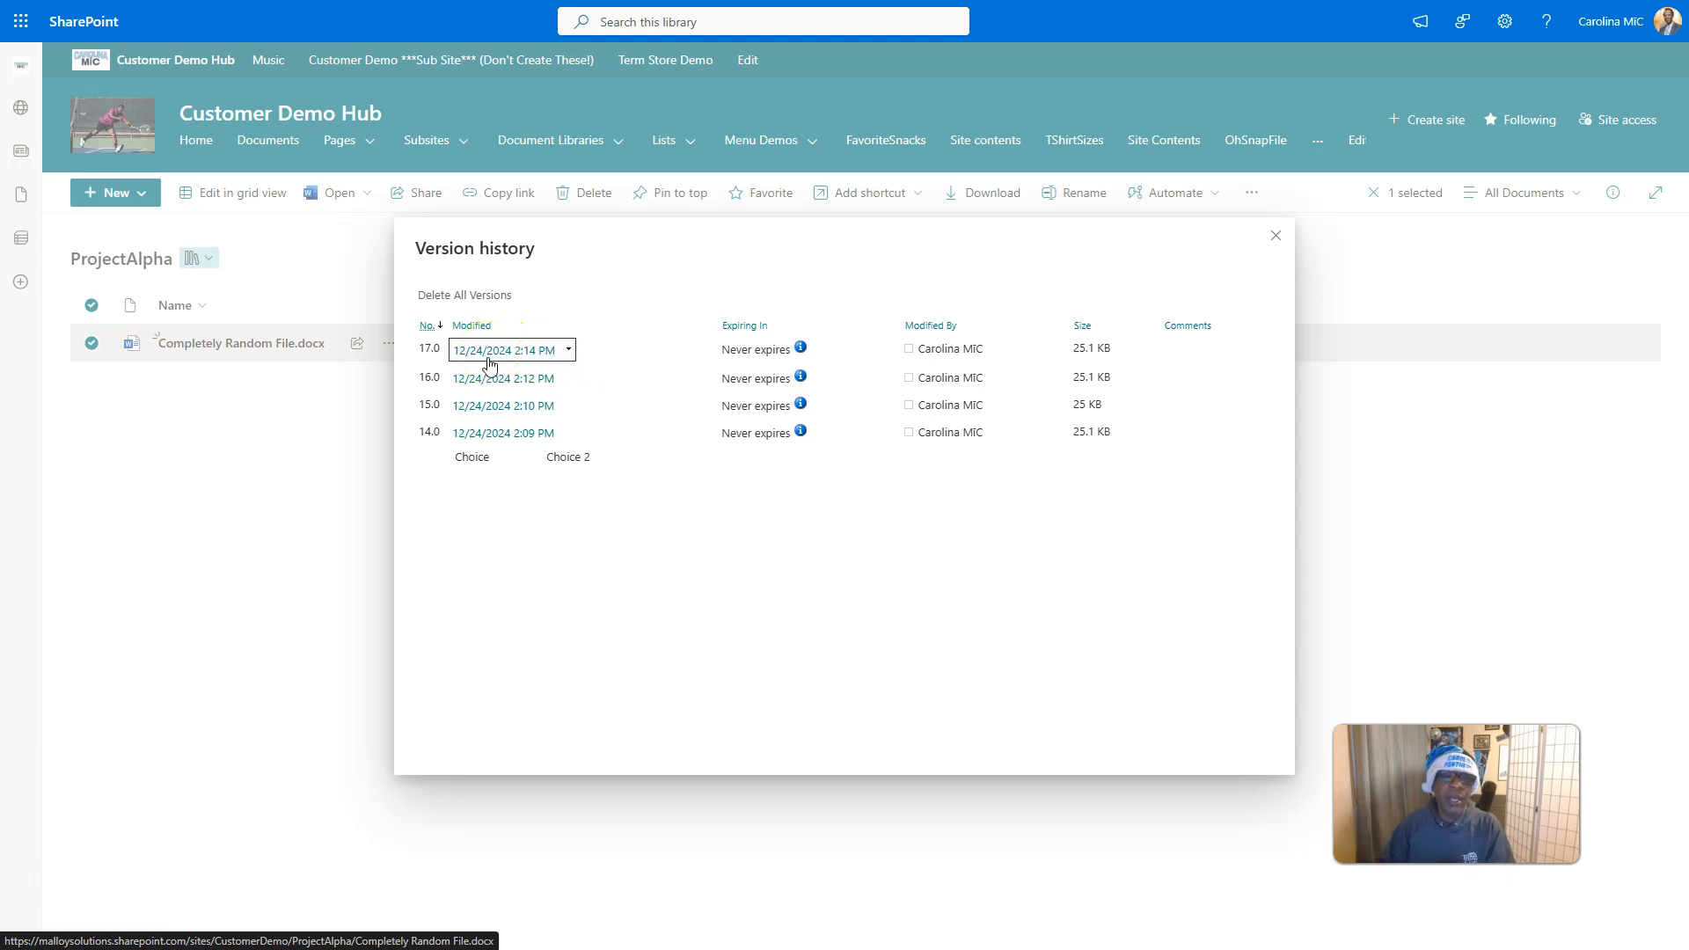
Step: Open the 2:10 PM version of the document in desktop Word and close it without restoring
left_click(494, 382)
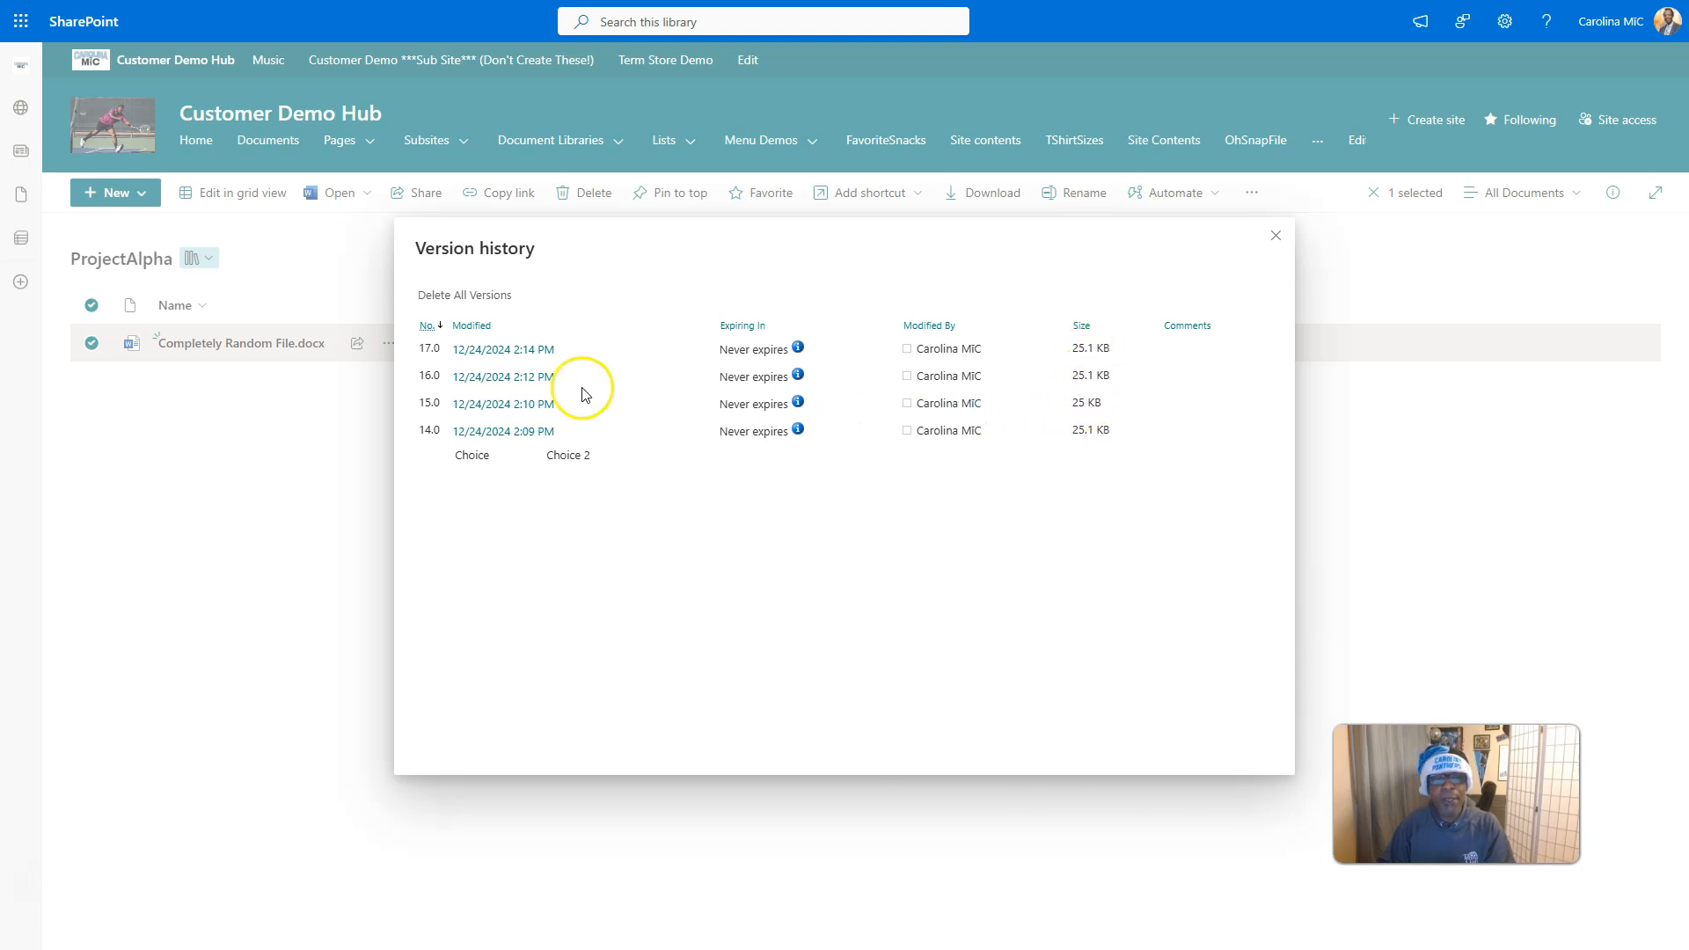
left_click(486, 406)
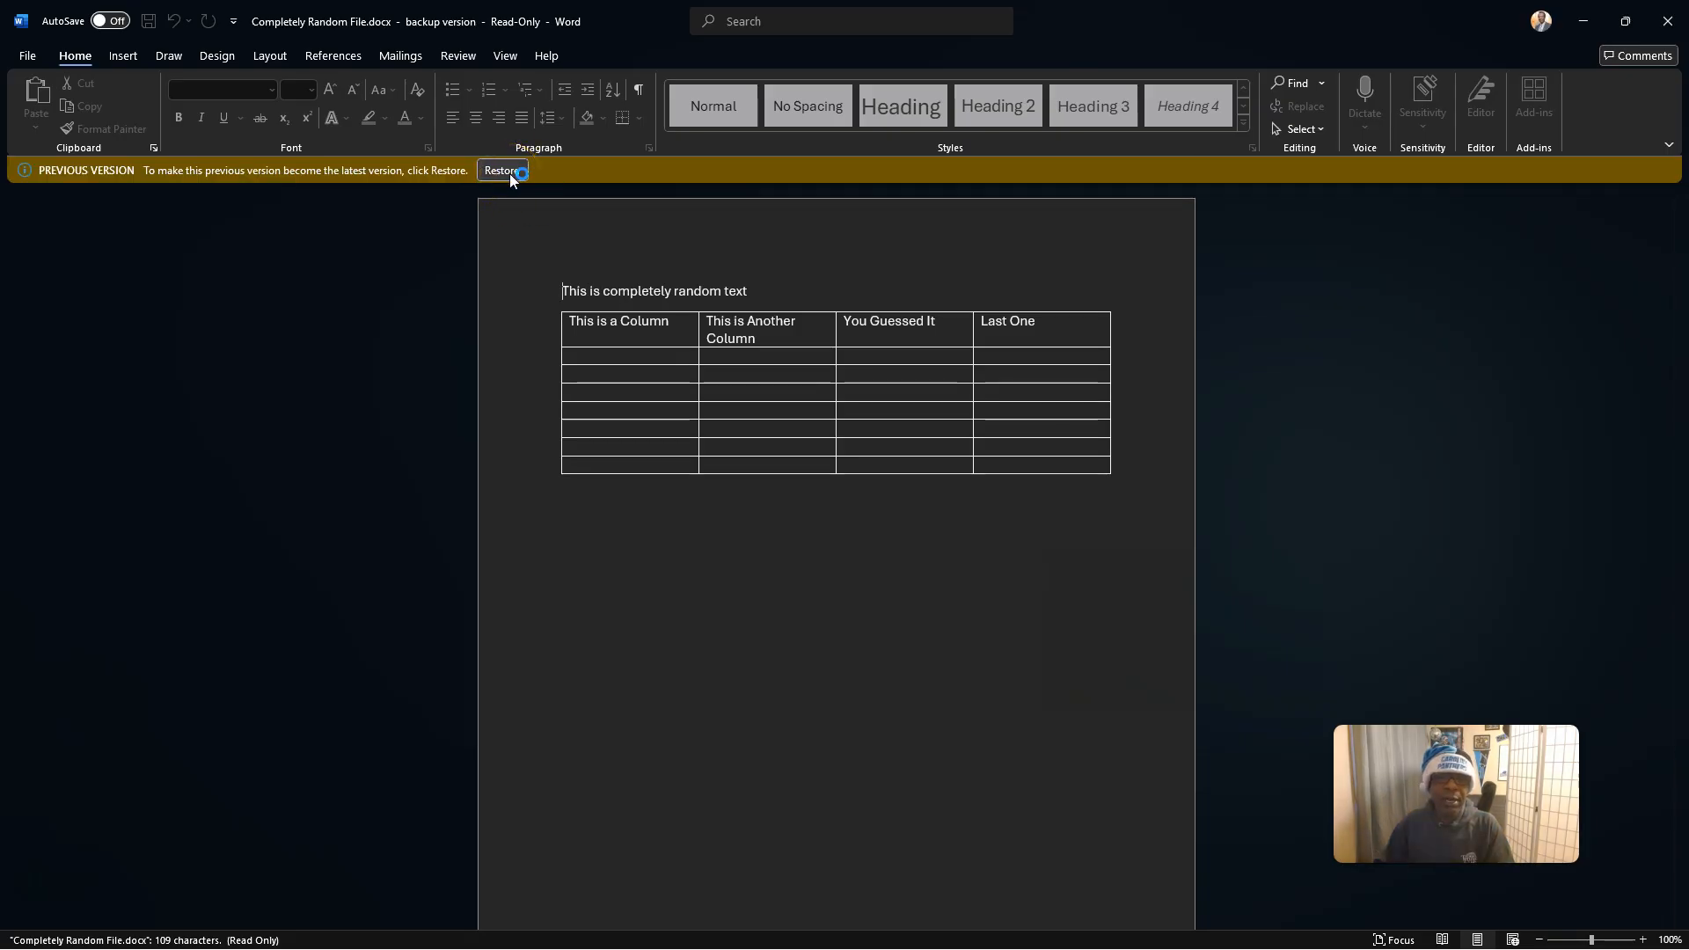
left_click(1674, 21)
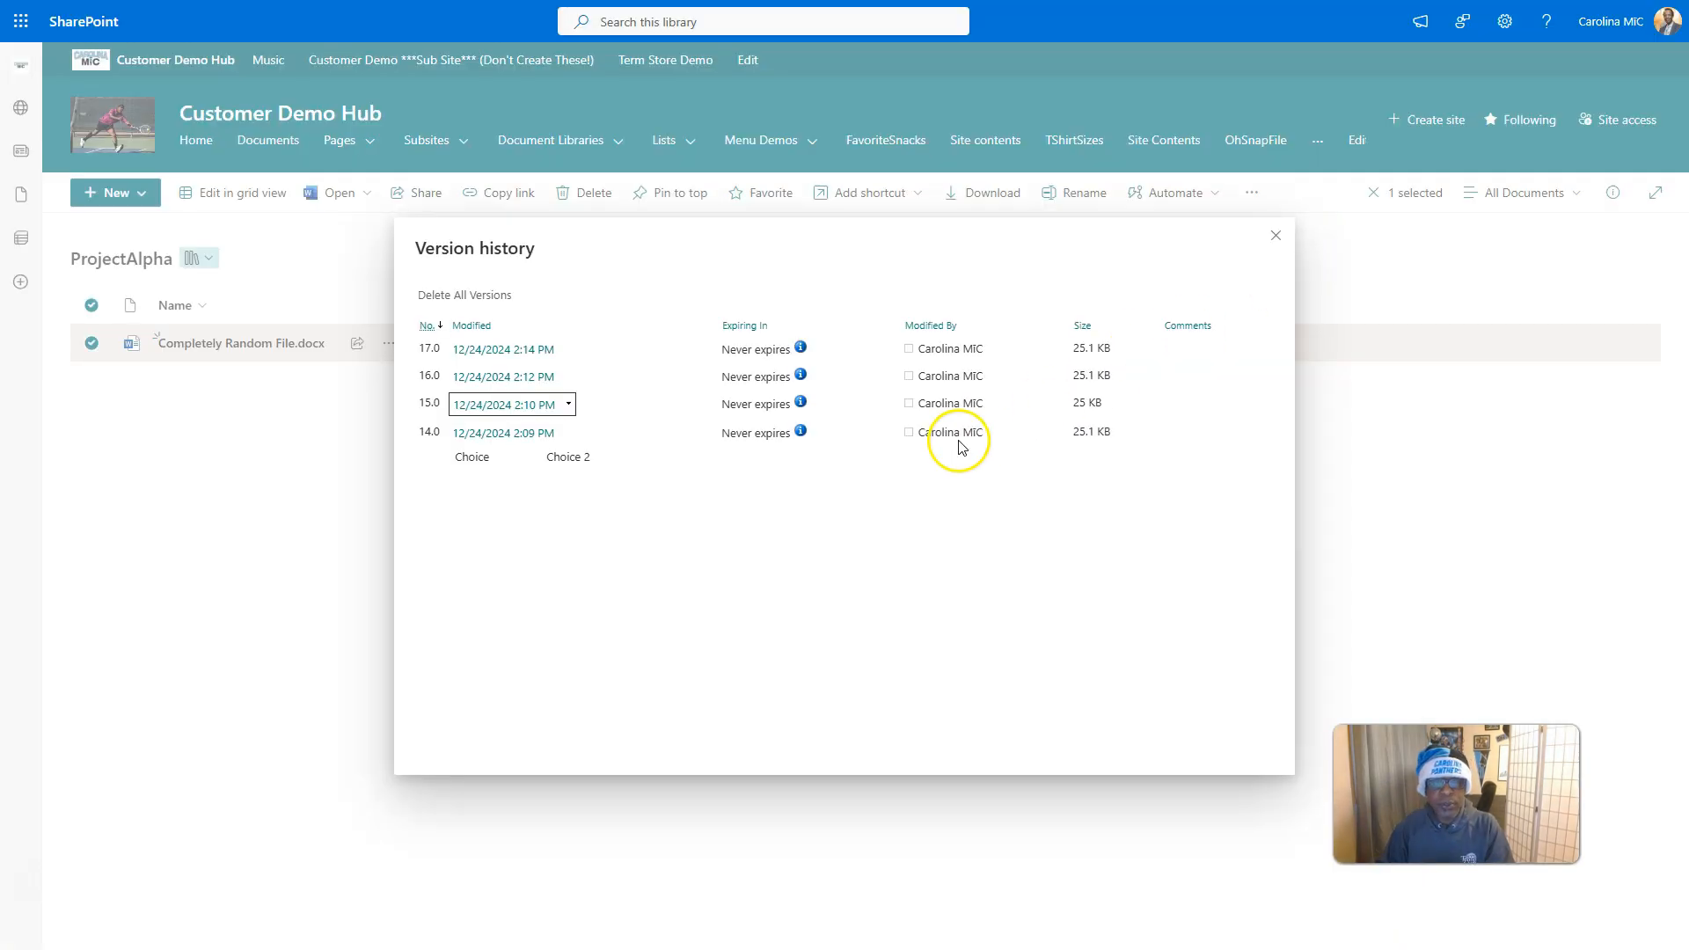
Step: View the properties of version 15.0 from the version history, and close the details
left_click(567, 407)
left_click(481, 424)
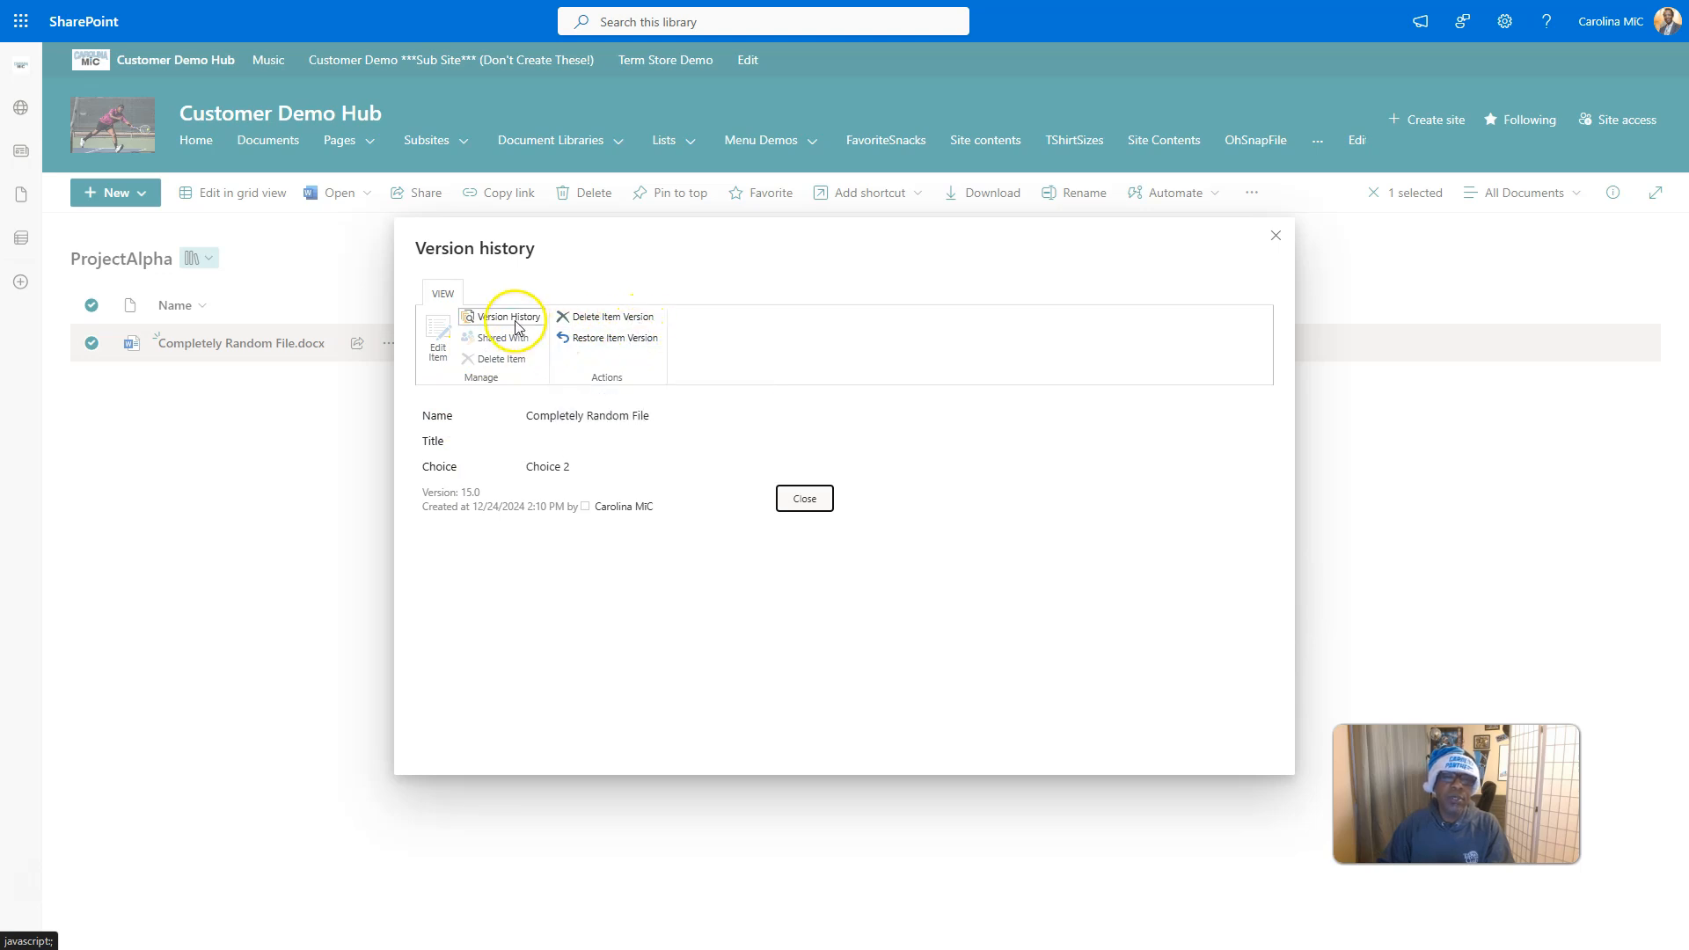
left_click(824, 494)
left_click(607, 350)
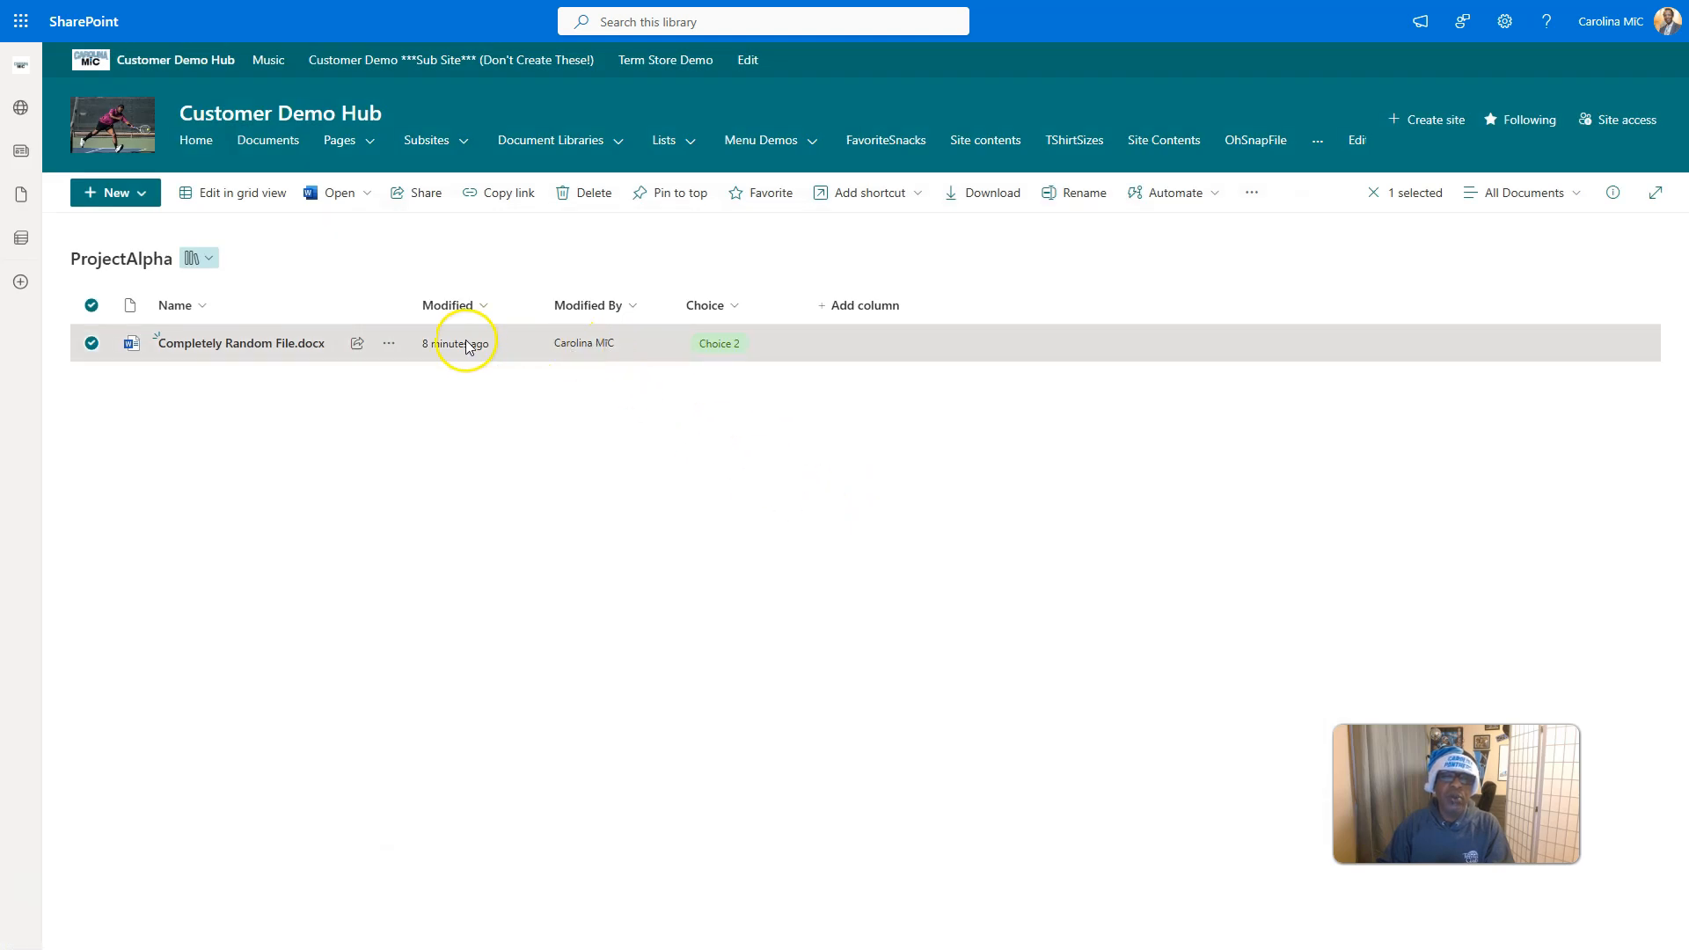
Step: Reopen the file's version history, view the properties of version 17.0 and close the details
left_click(388, 343)
left_click(483, 794)
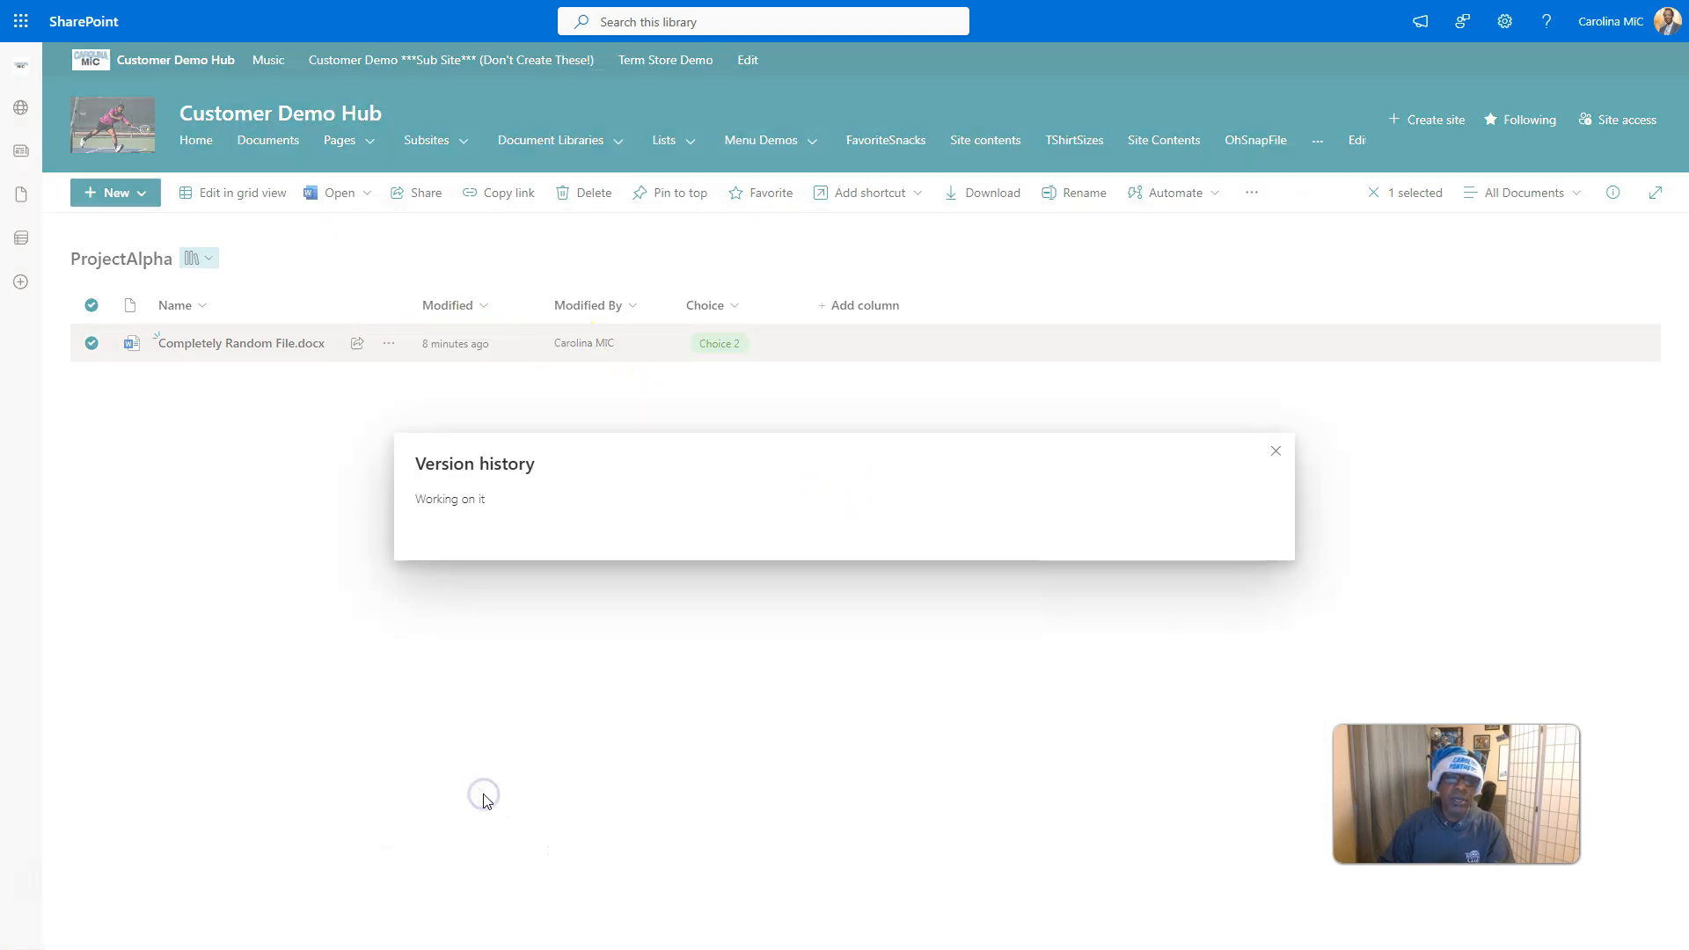
left_click(558, 352)
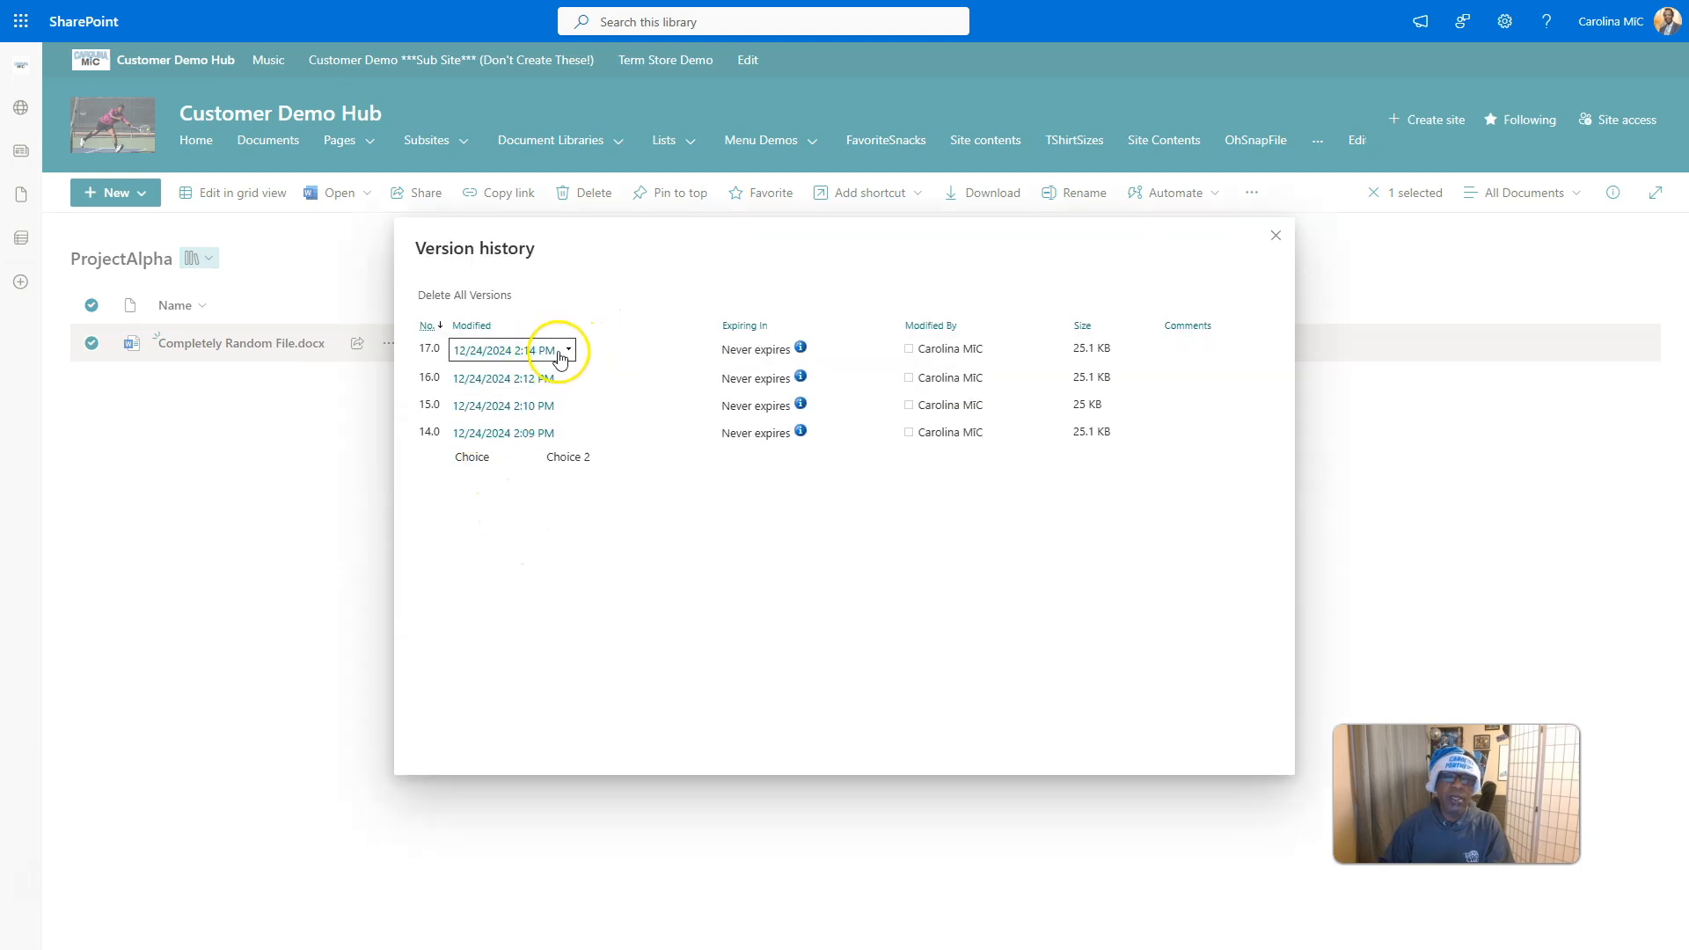
left_click(567, 352)
left_click(483, 366)
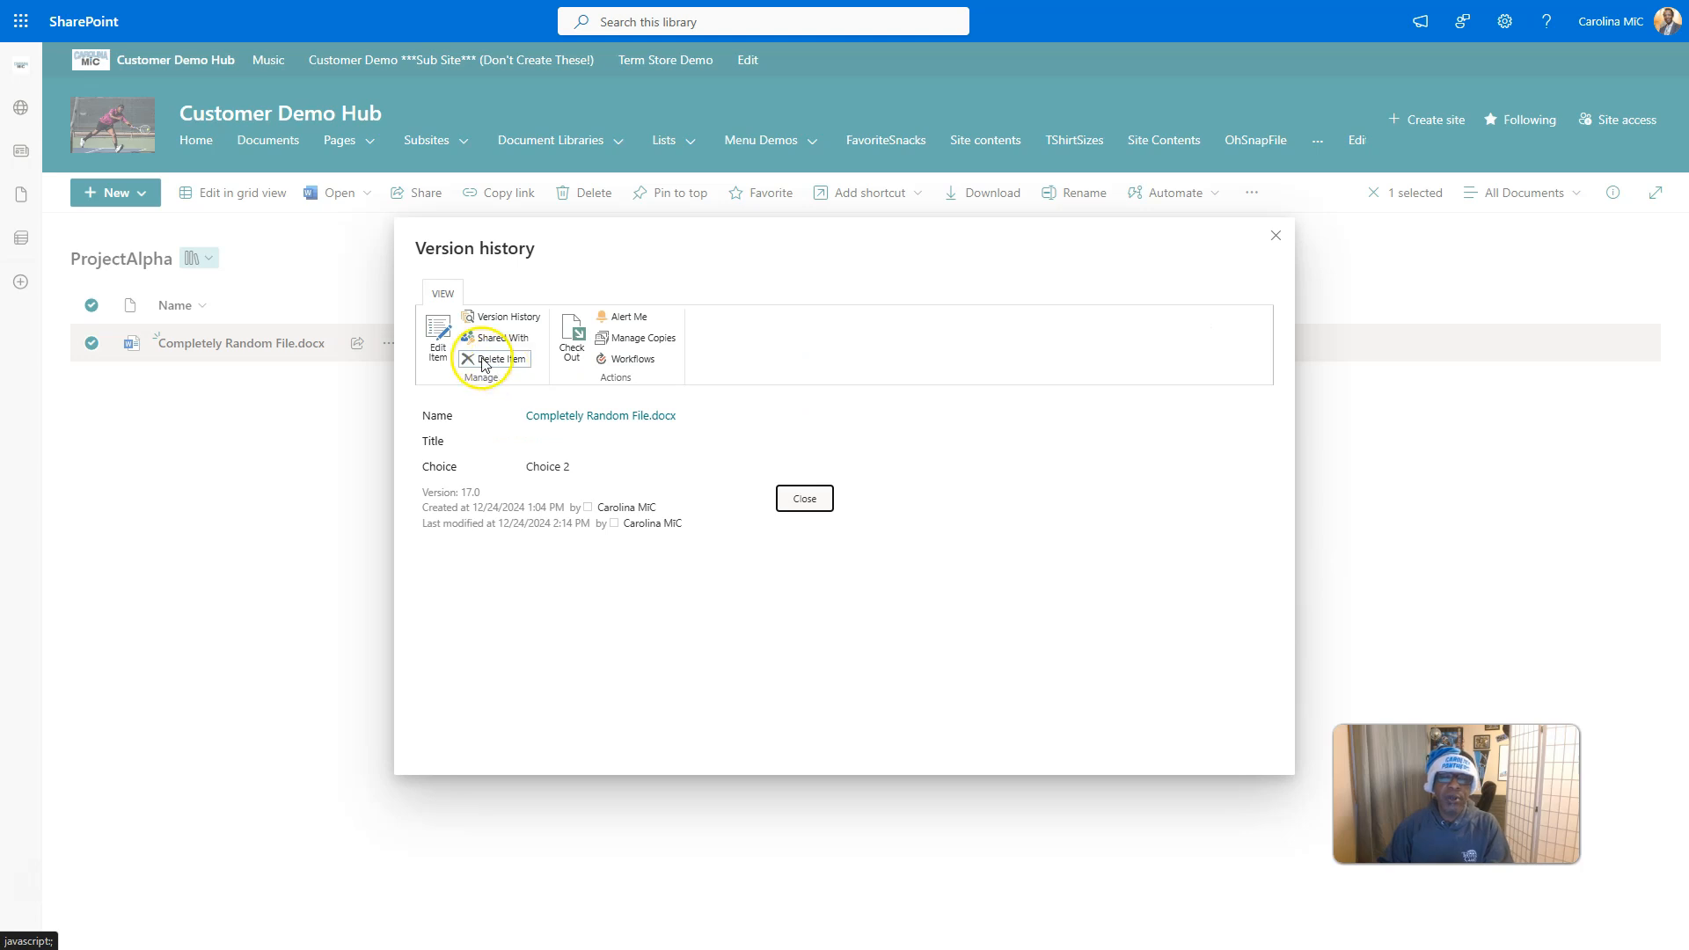
left_click(804, 498)
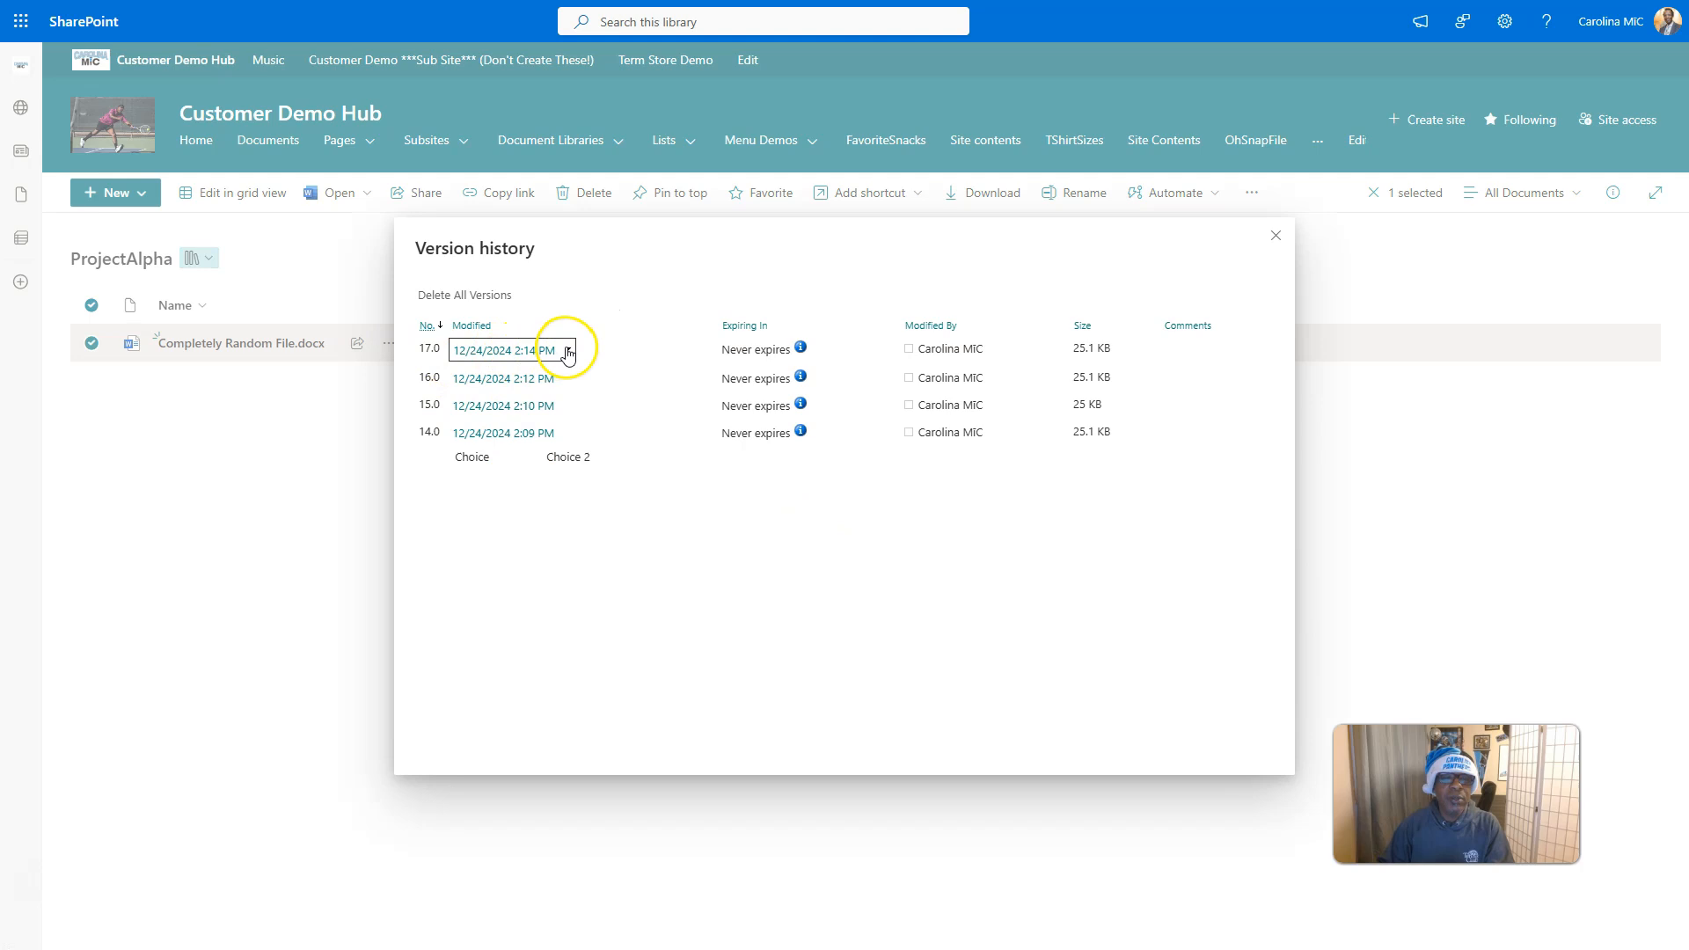
Step: Edit the properties of the current version 17.0, setting Choice to Choice 3, and save
left_click(567, 352)
left_click(483, 366)
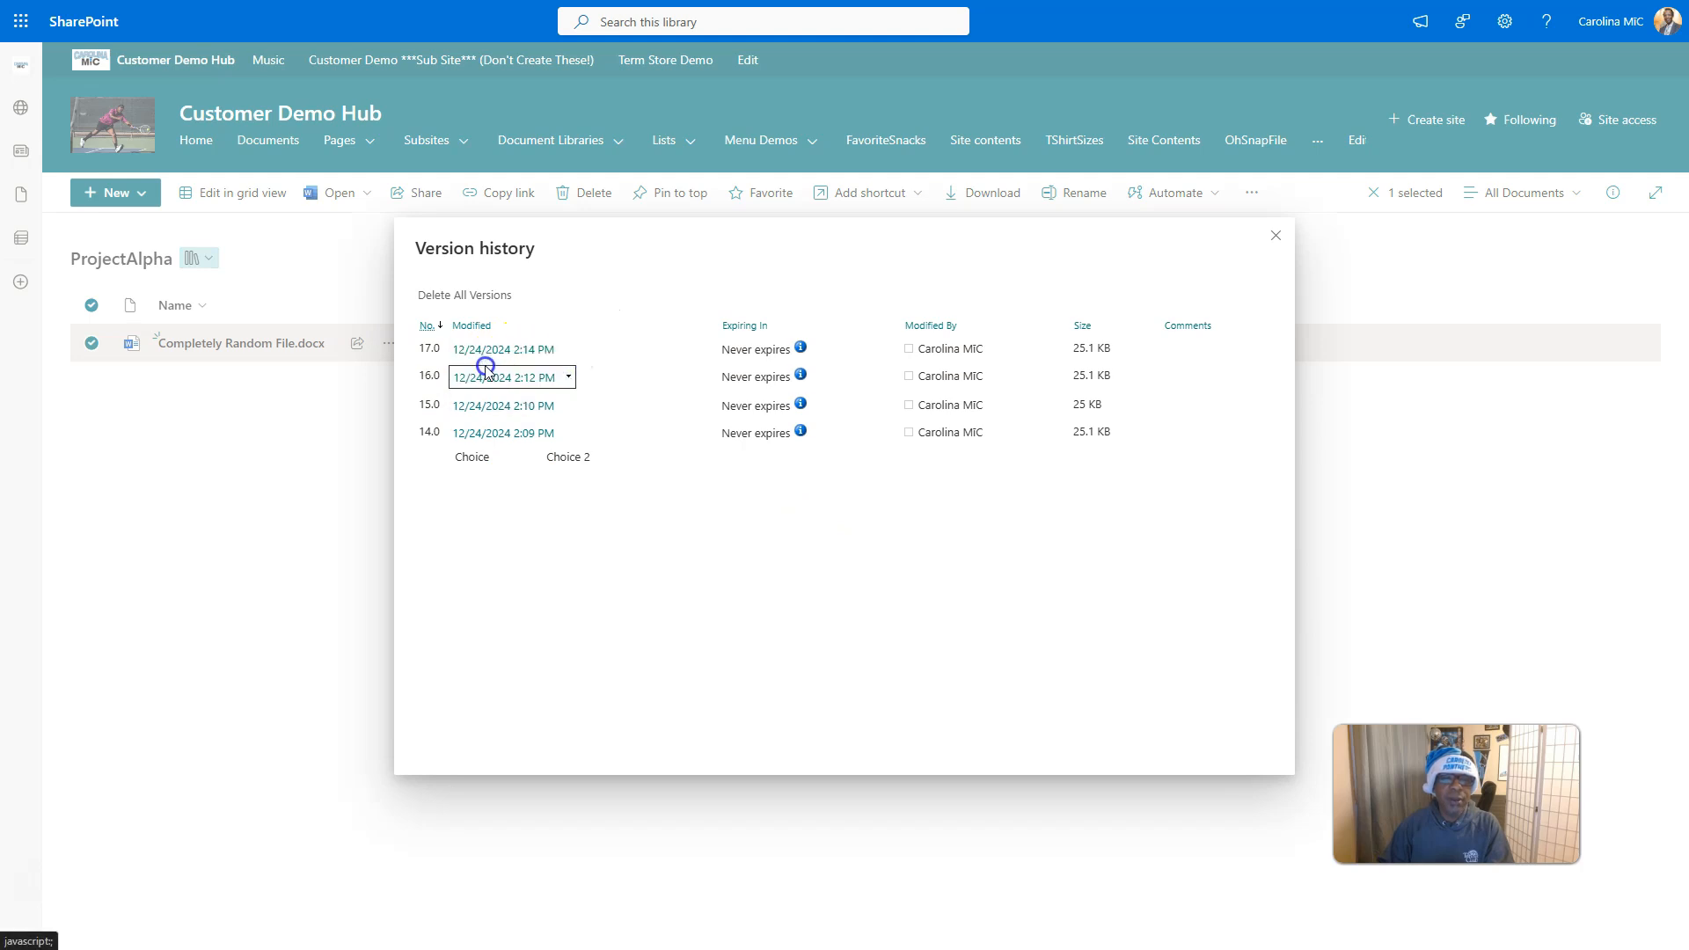
left_click(440, 334)
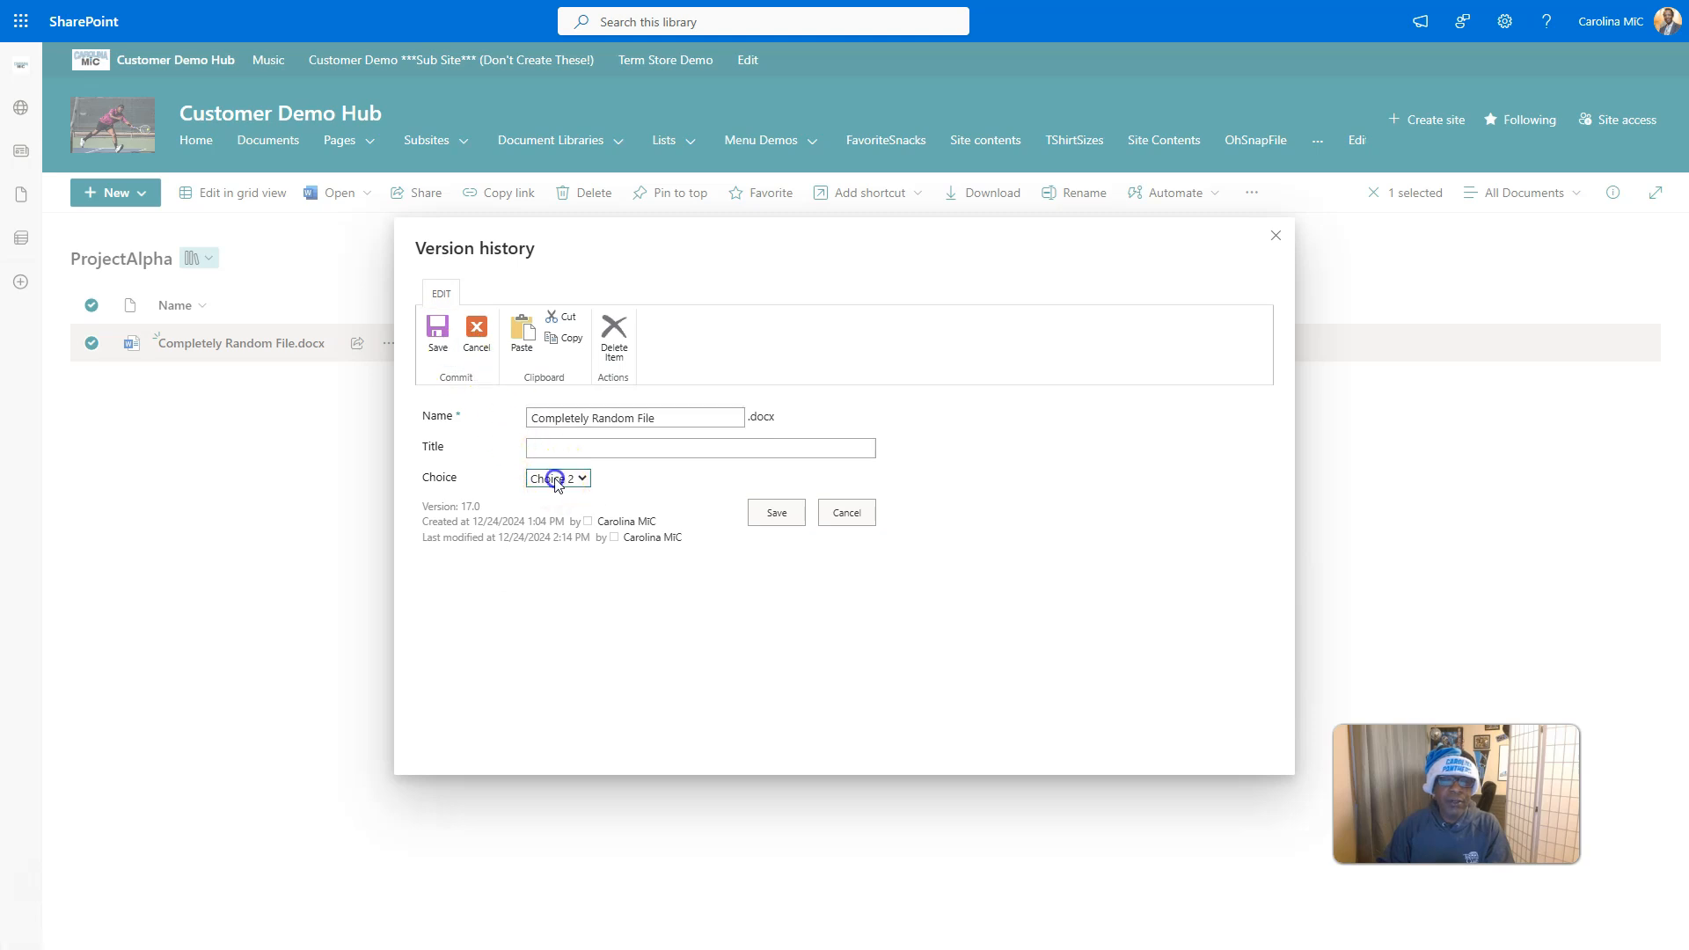
left_click(555, 479)
left_click(553, 544)
left_click(775, 514)
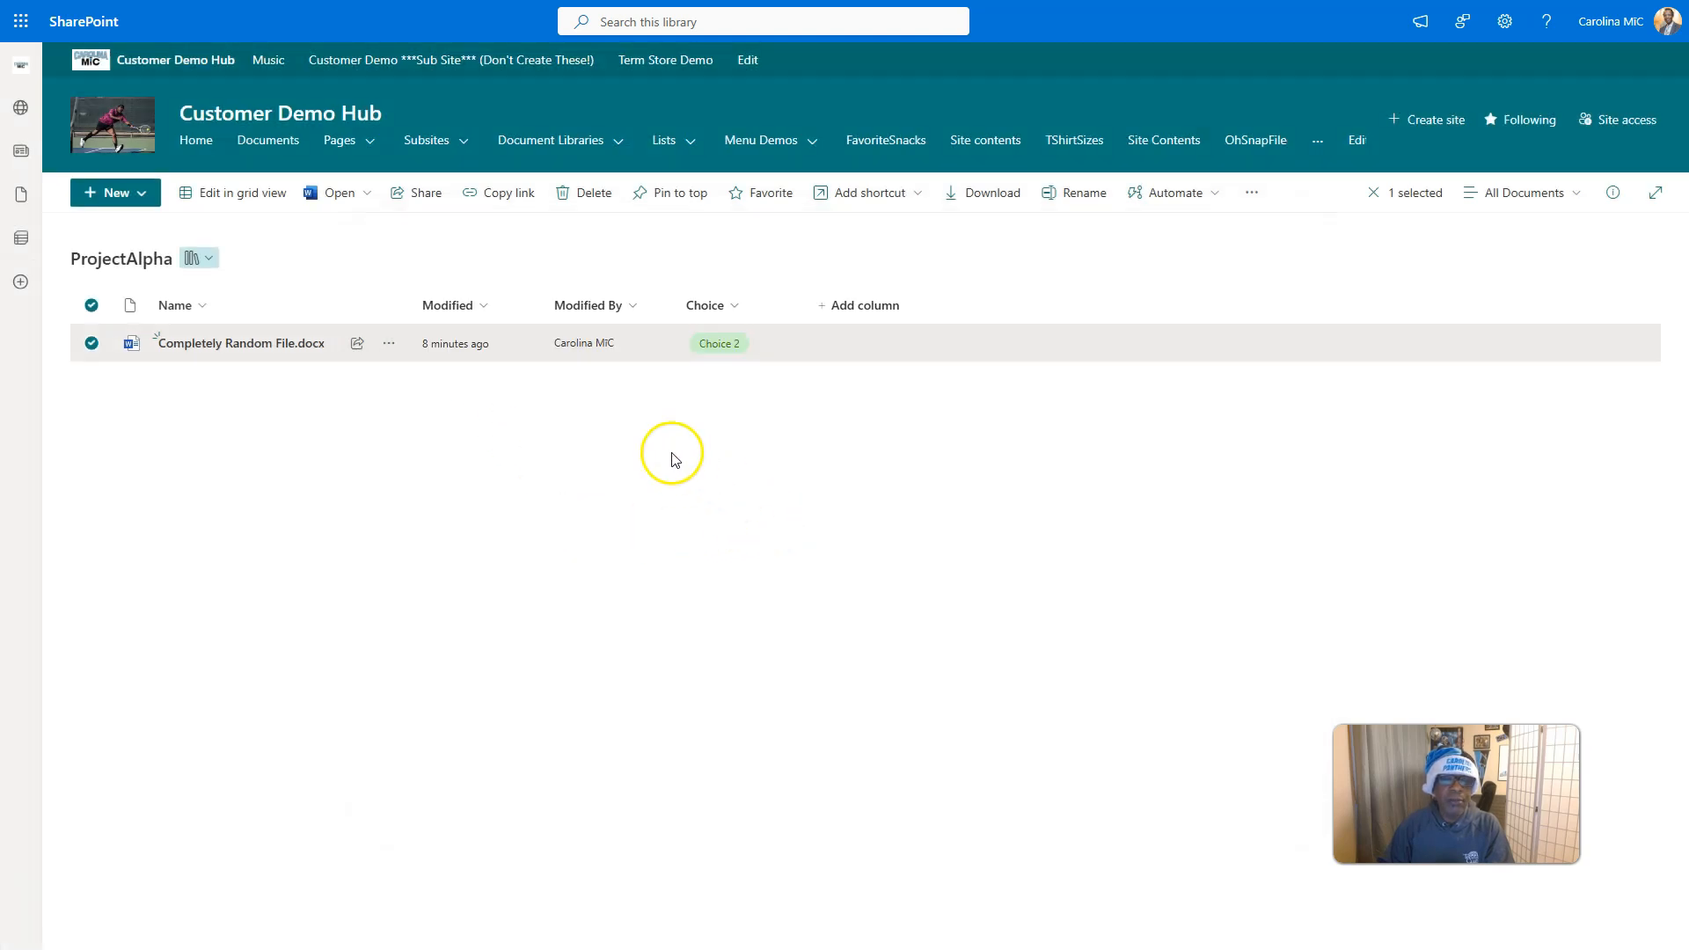
Step: Display the file's version history again and examine the actions available for the 2:10 PM version
left_click(388, 343)
left_click(476, 789)
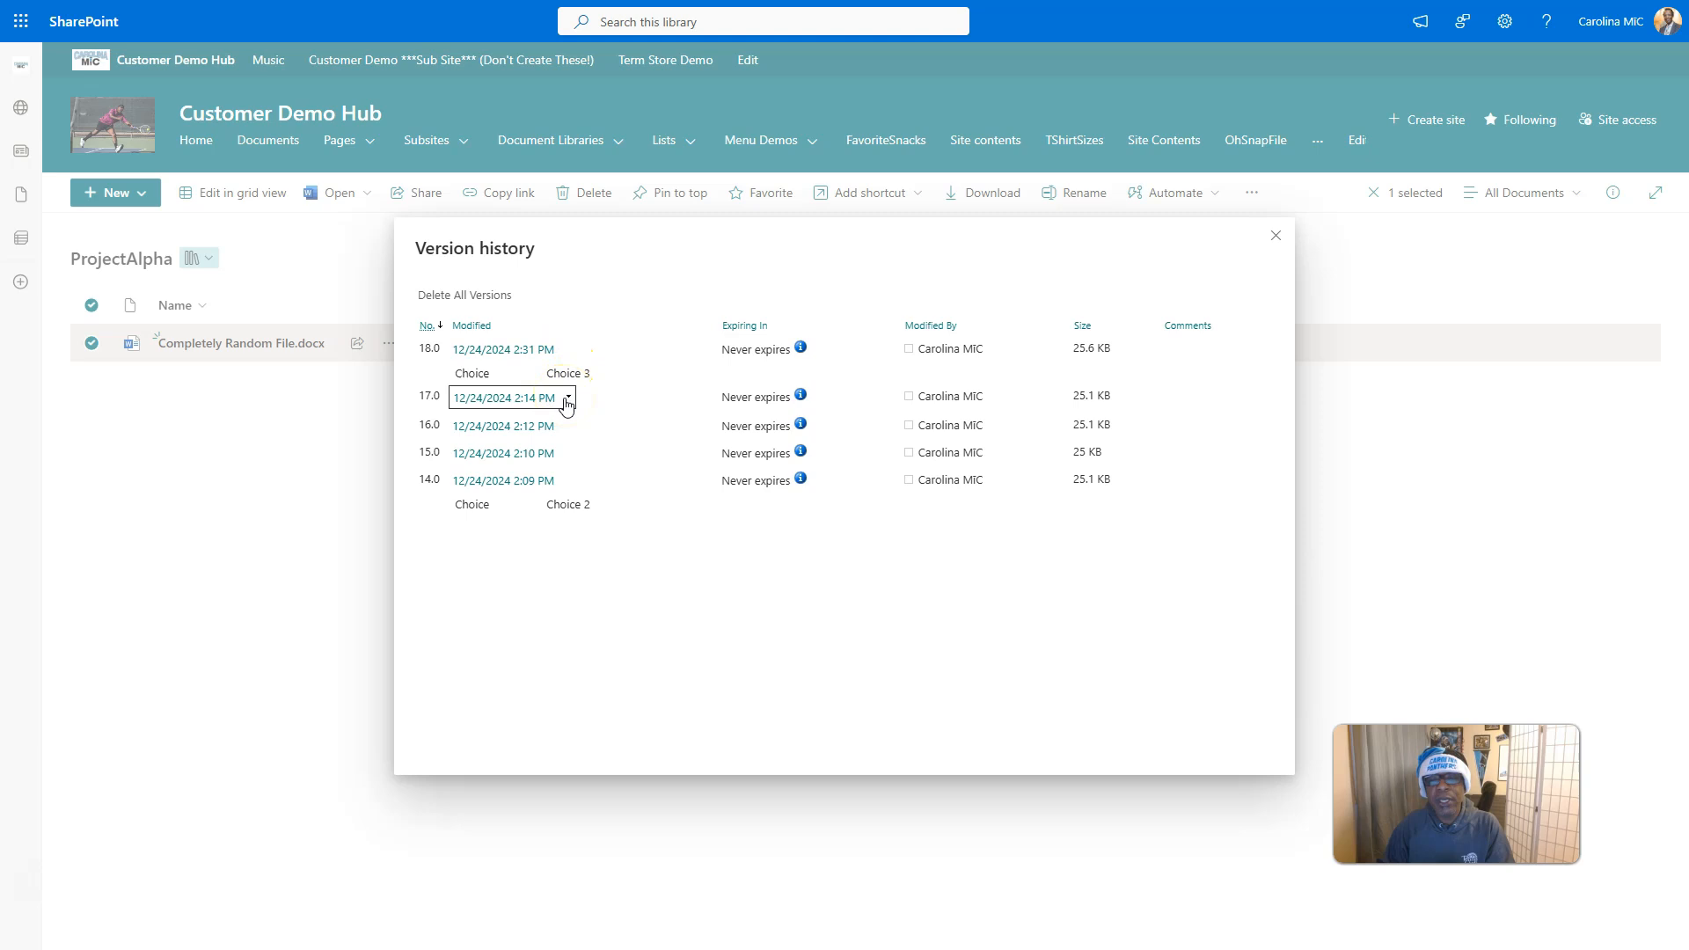
left_click(568, 453)
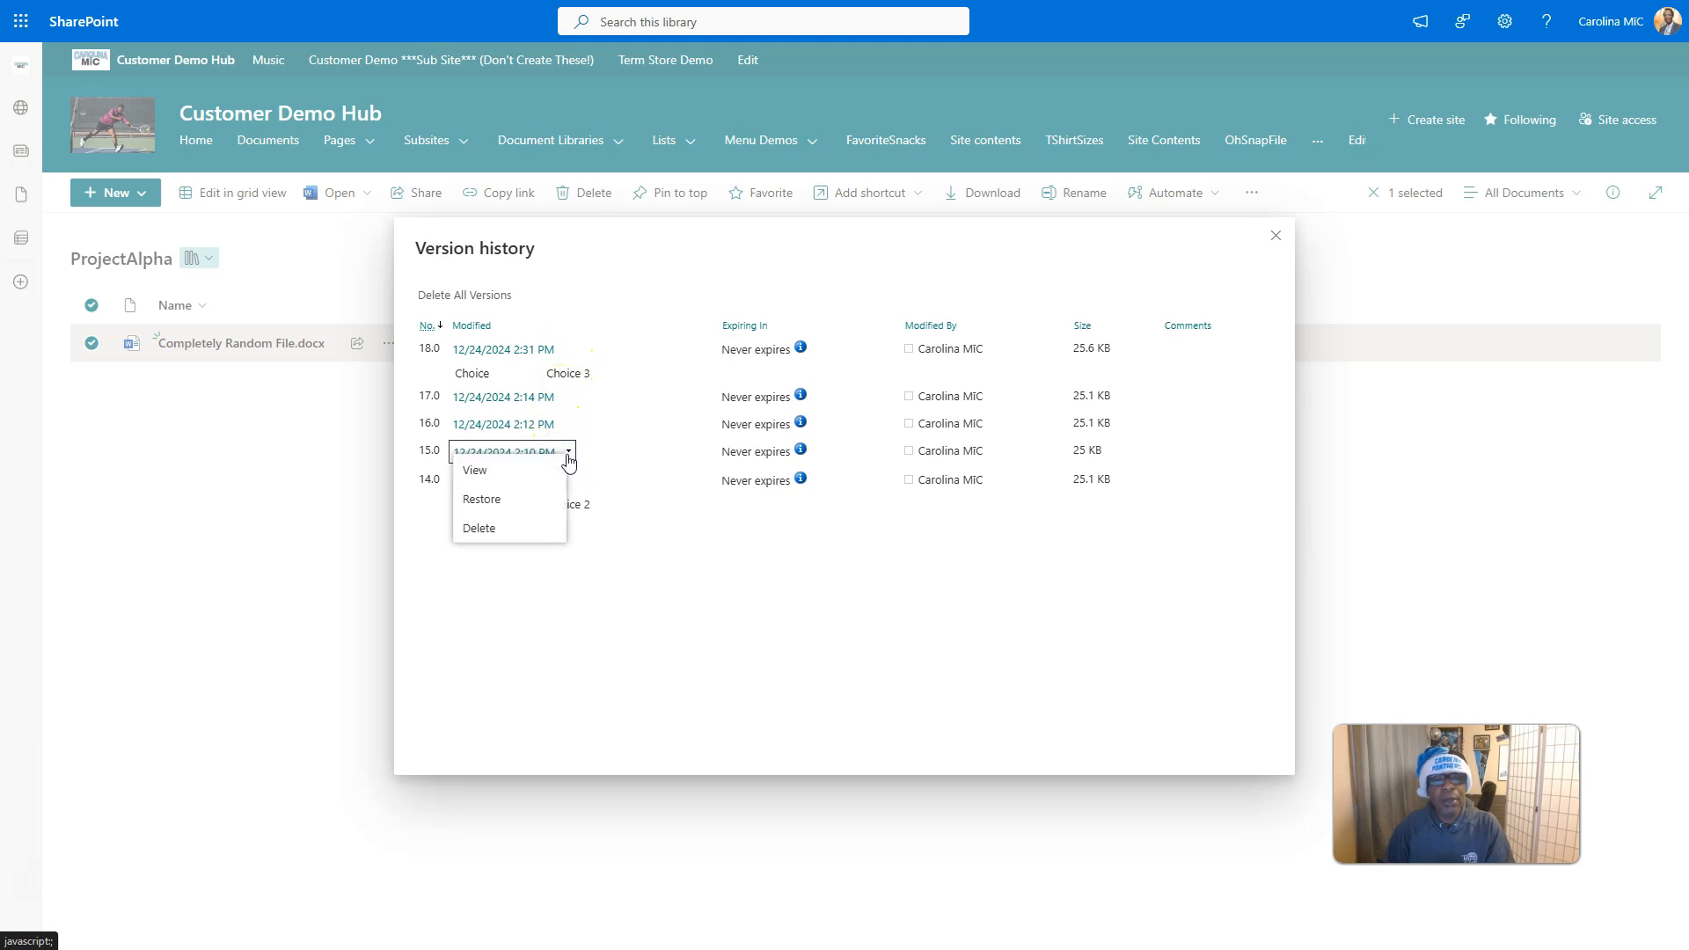
left_click(478, 472)
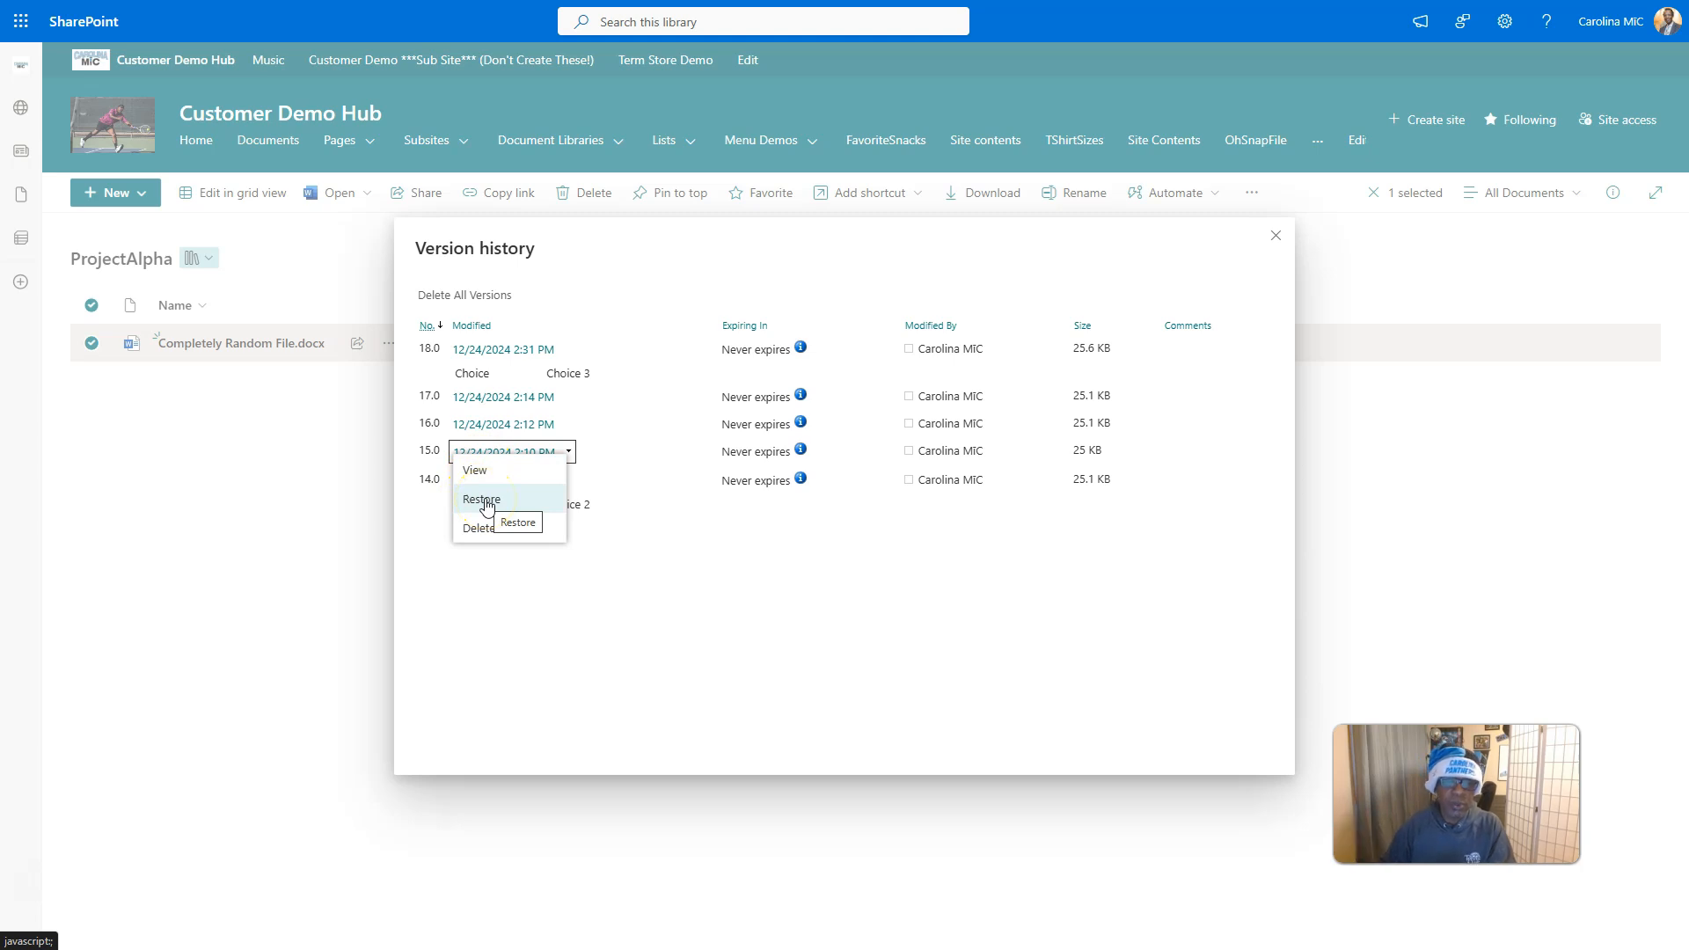
left_click(483, 528)
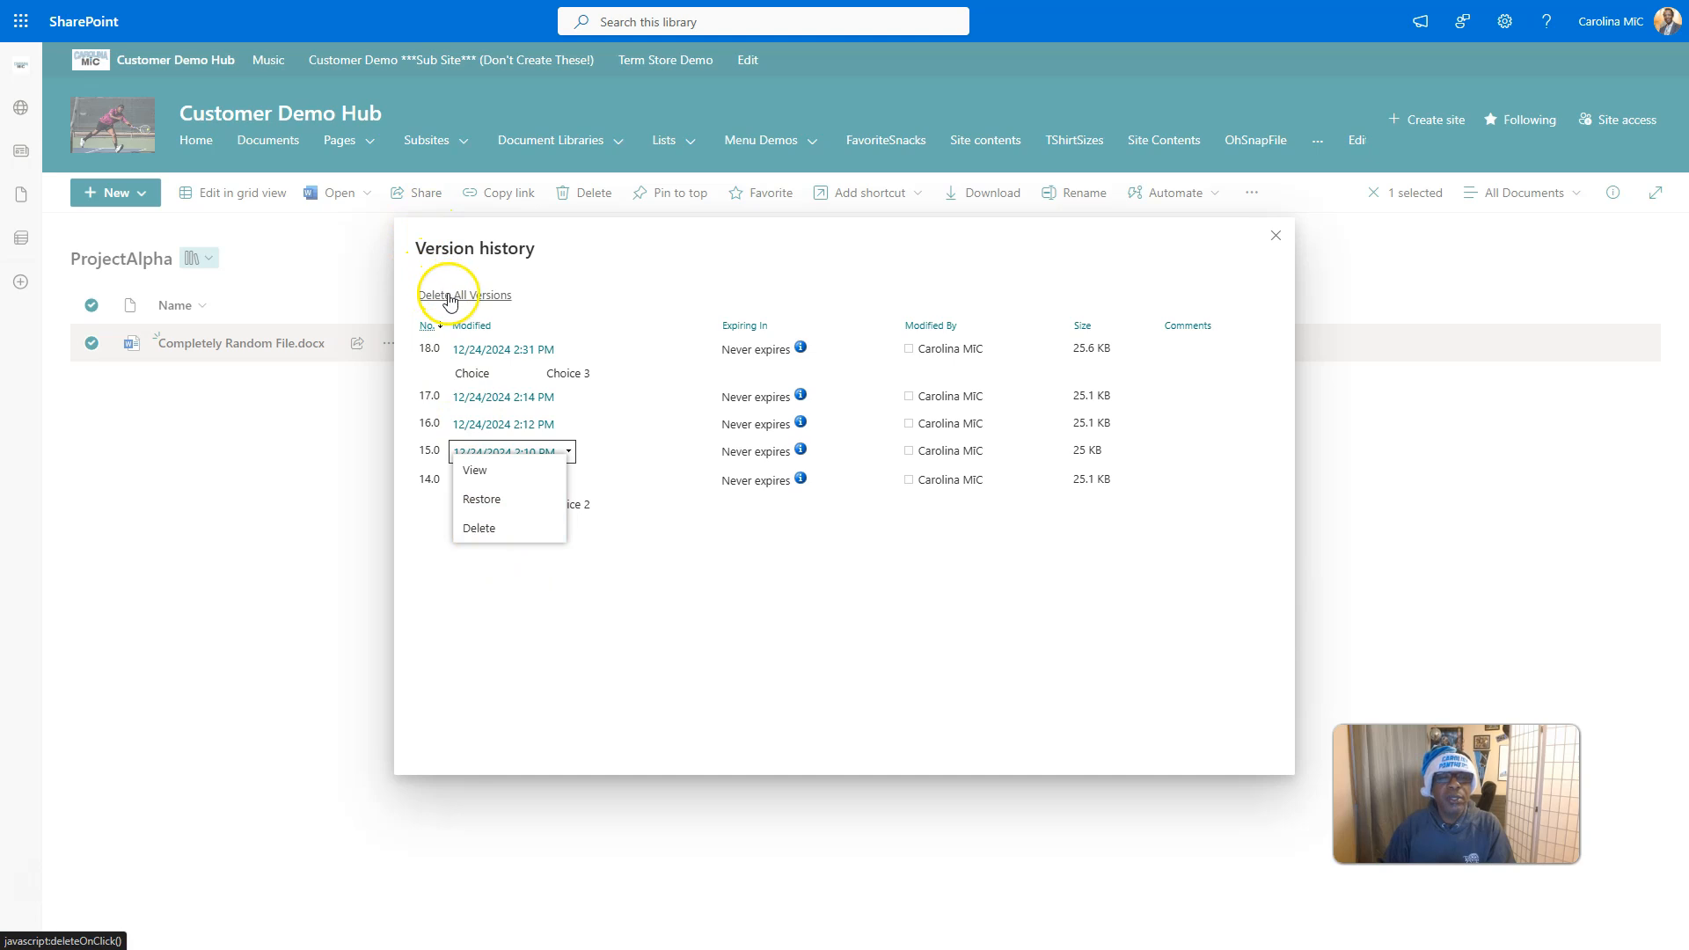
left_click(495, 352)
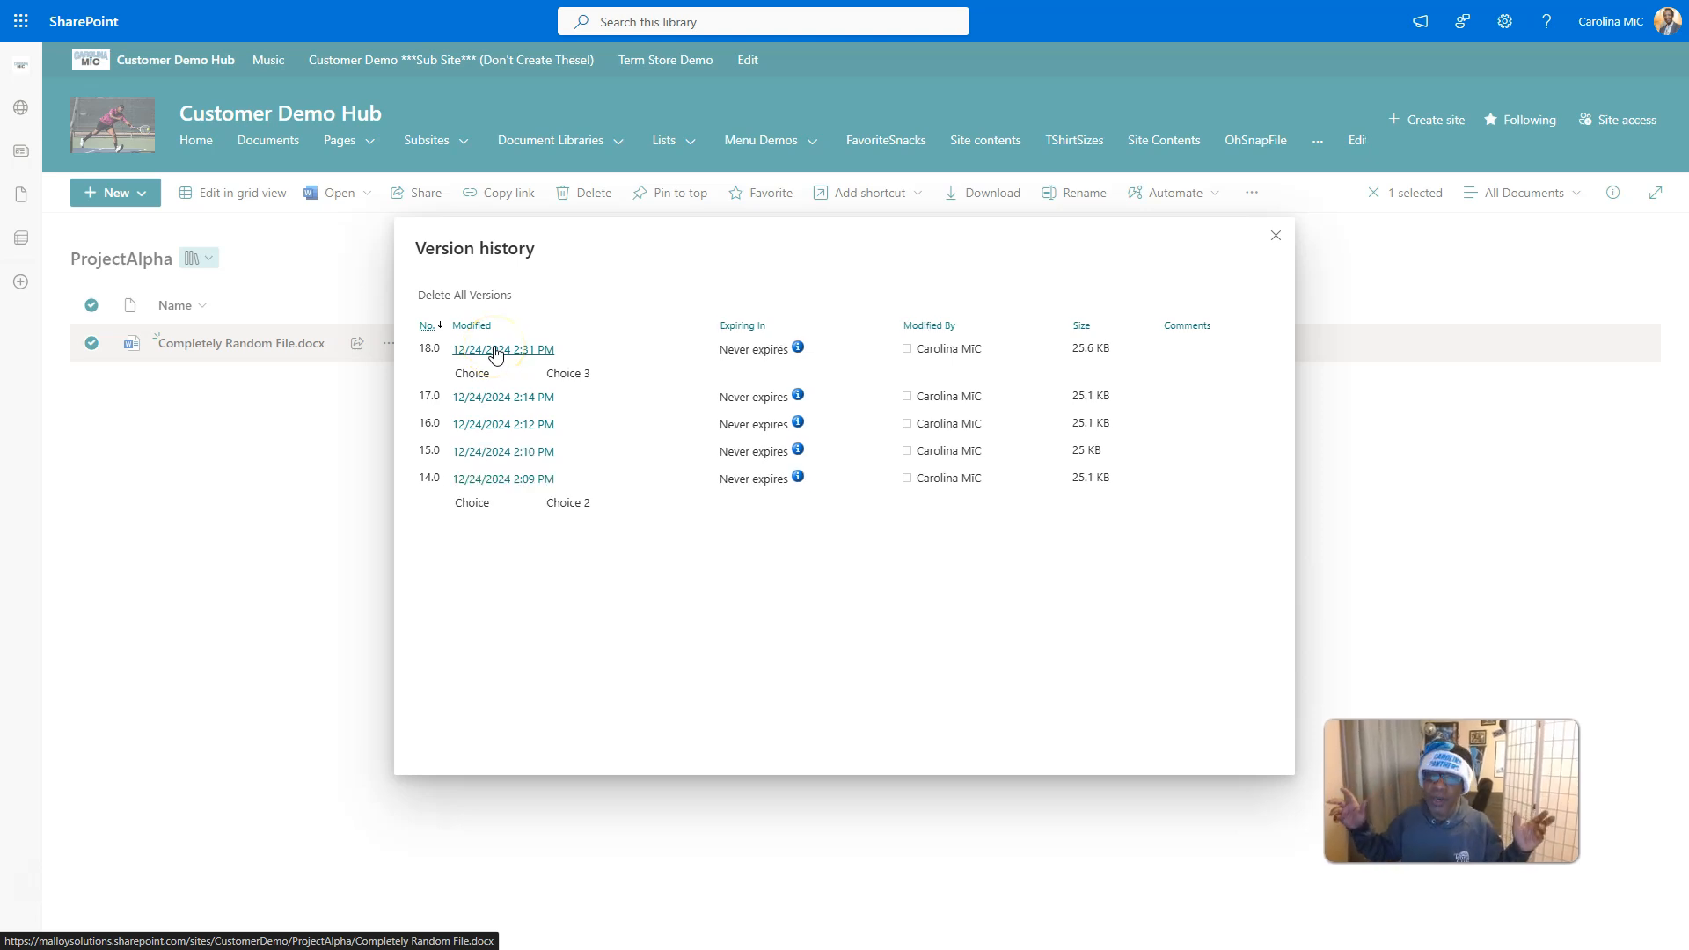